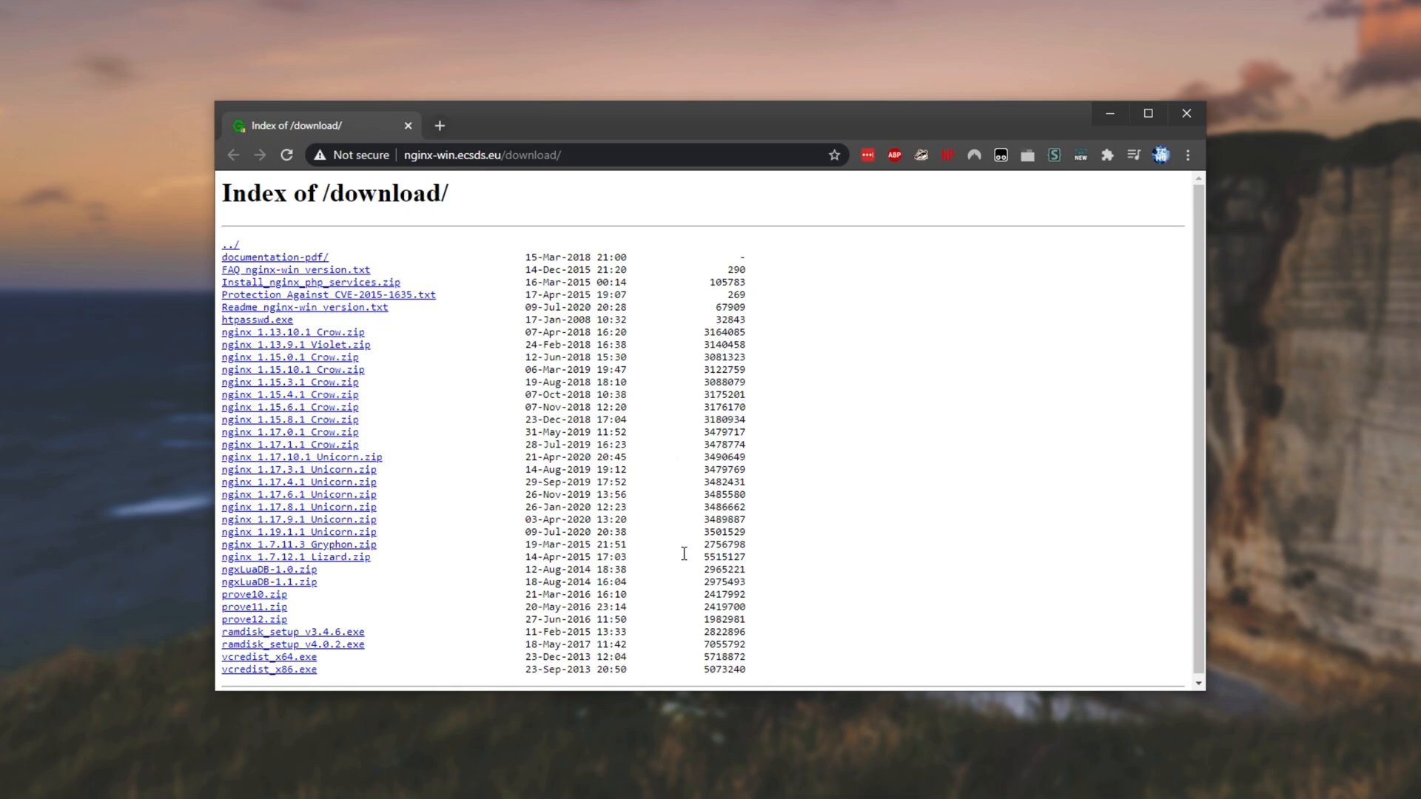
Download nginx 1.7.11.3 Gryphon.zip from the download index, open the archive, and put the browser window away
left_click_drag(753, 555, 220, 555)
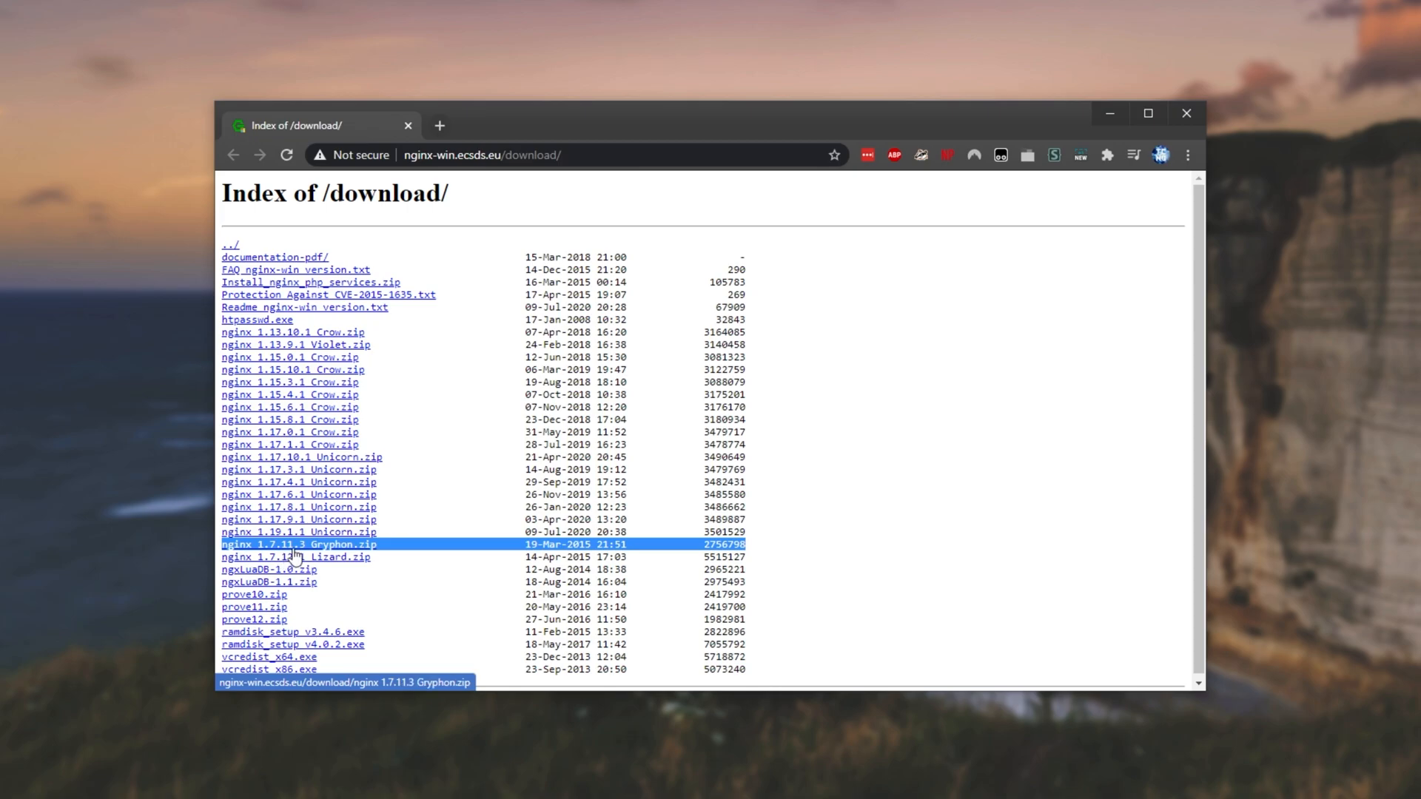
double_click(580, 532)
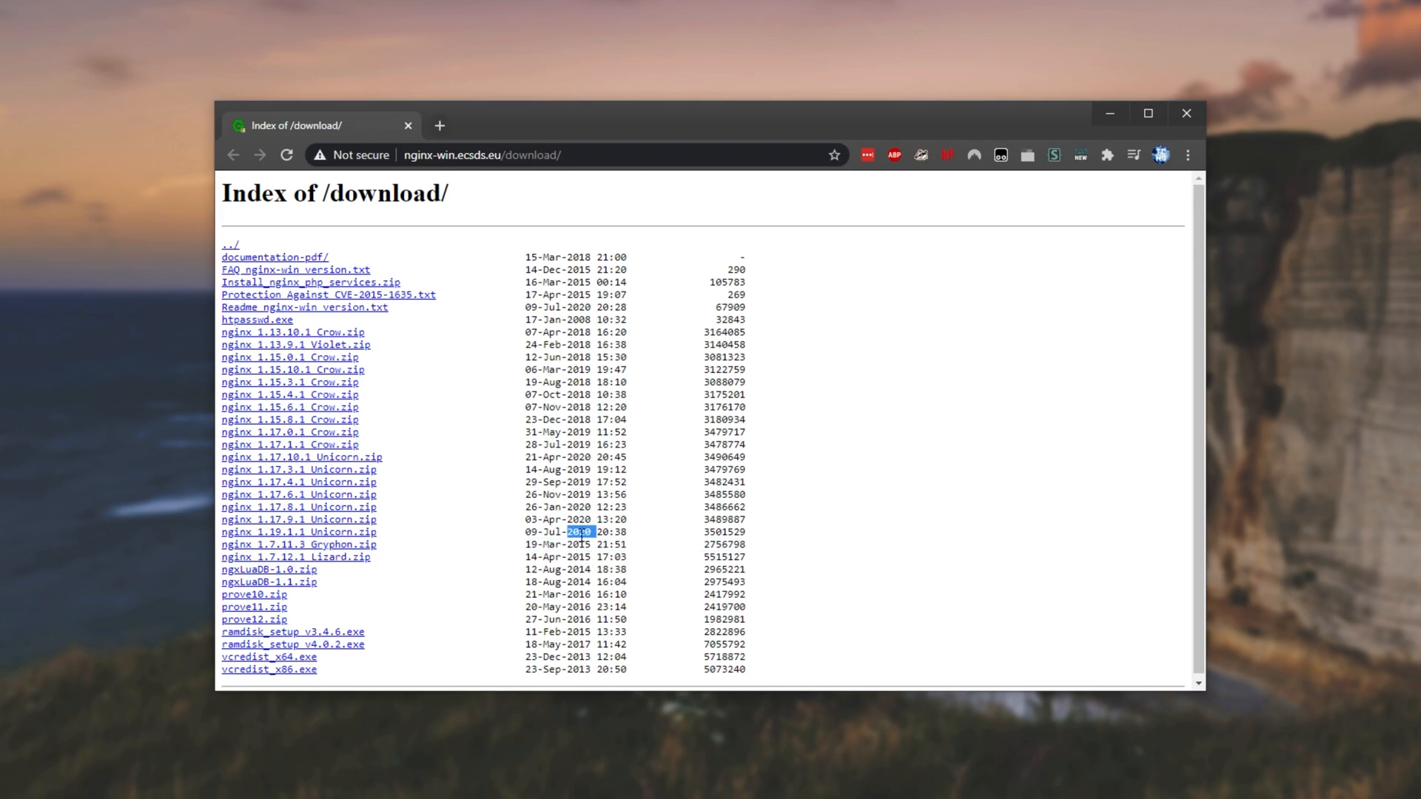
left_click_drag(754, 539, 209, 538)
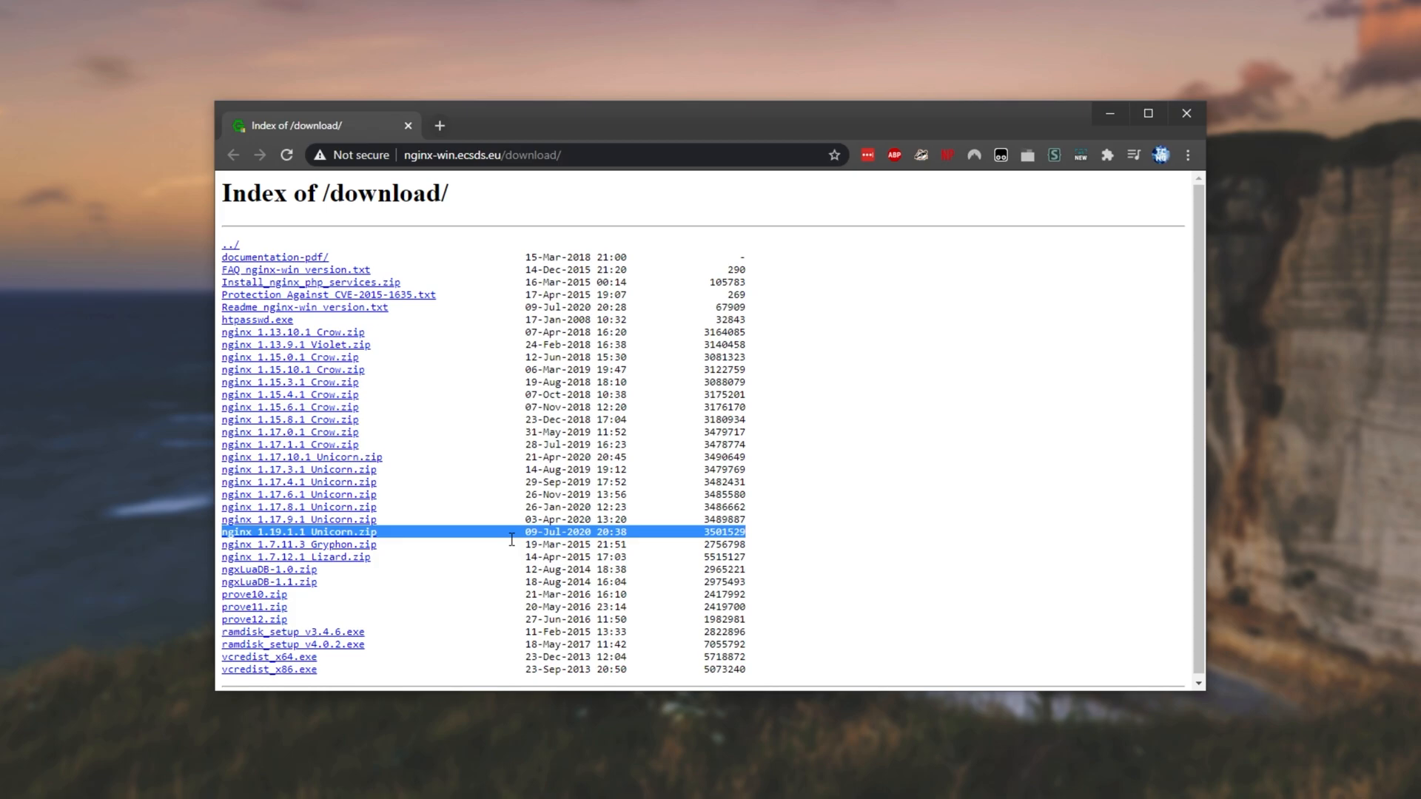
left_click_drag(758, 548, 202, 541)
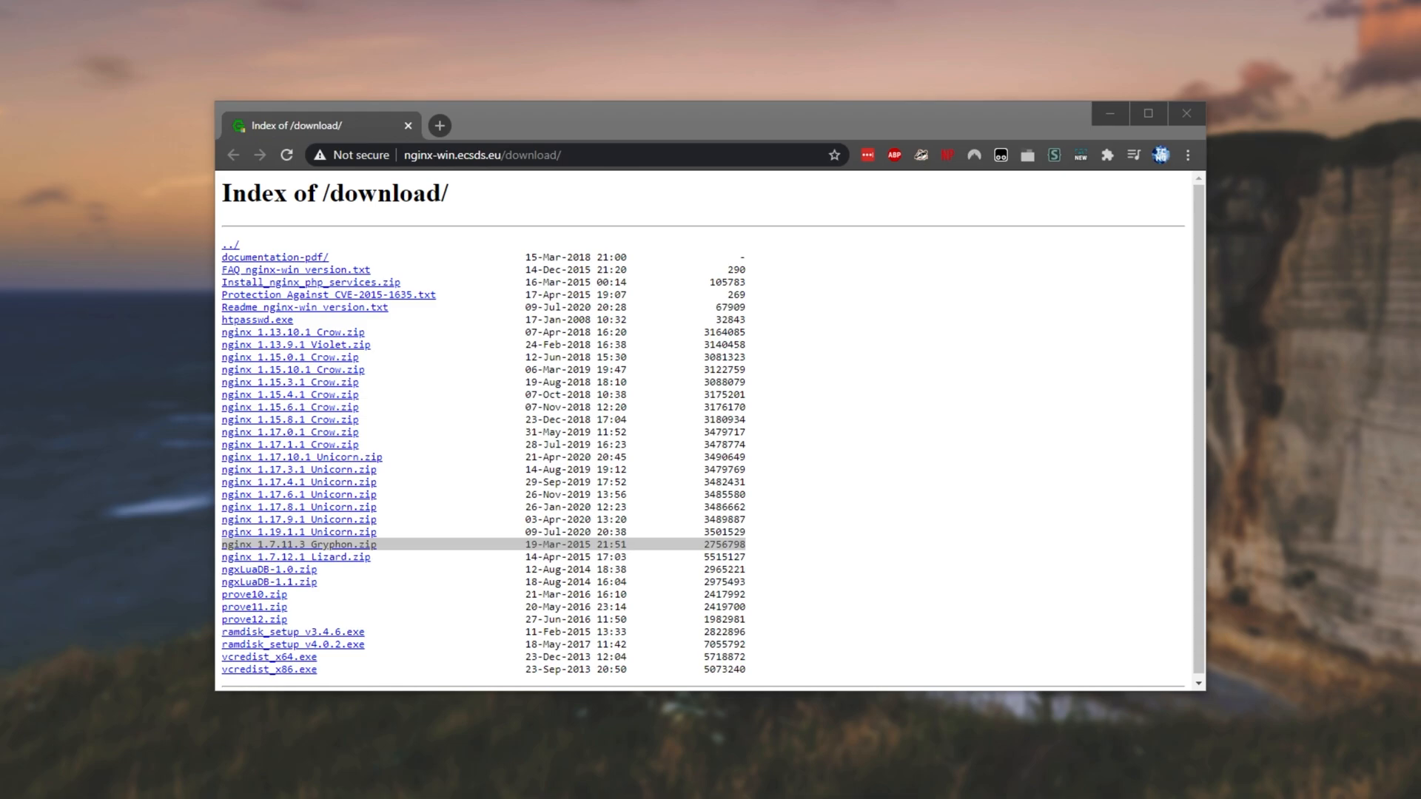
left_click(463, 545)
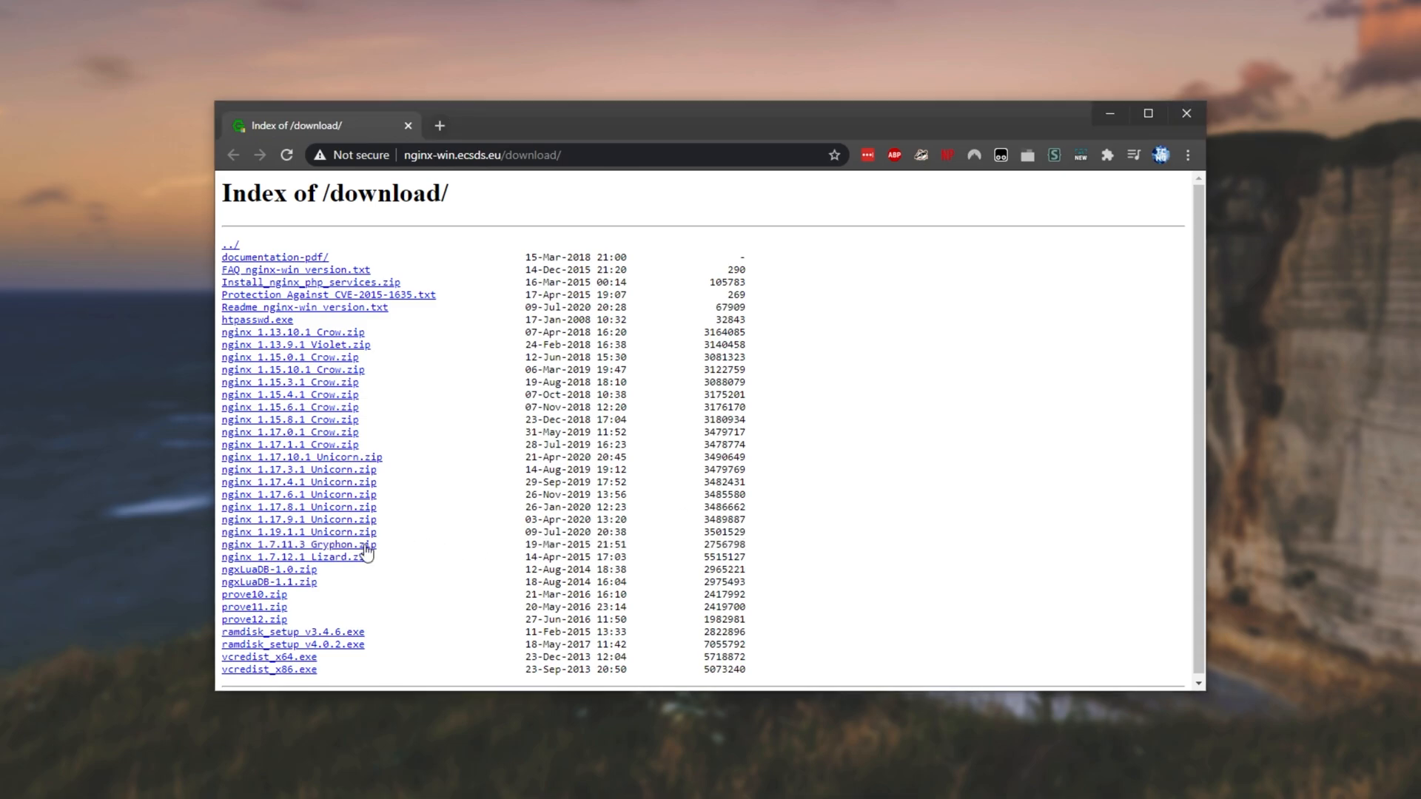
left_click(320, 547)
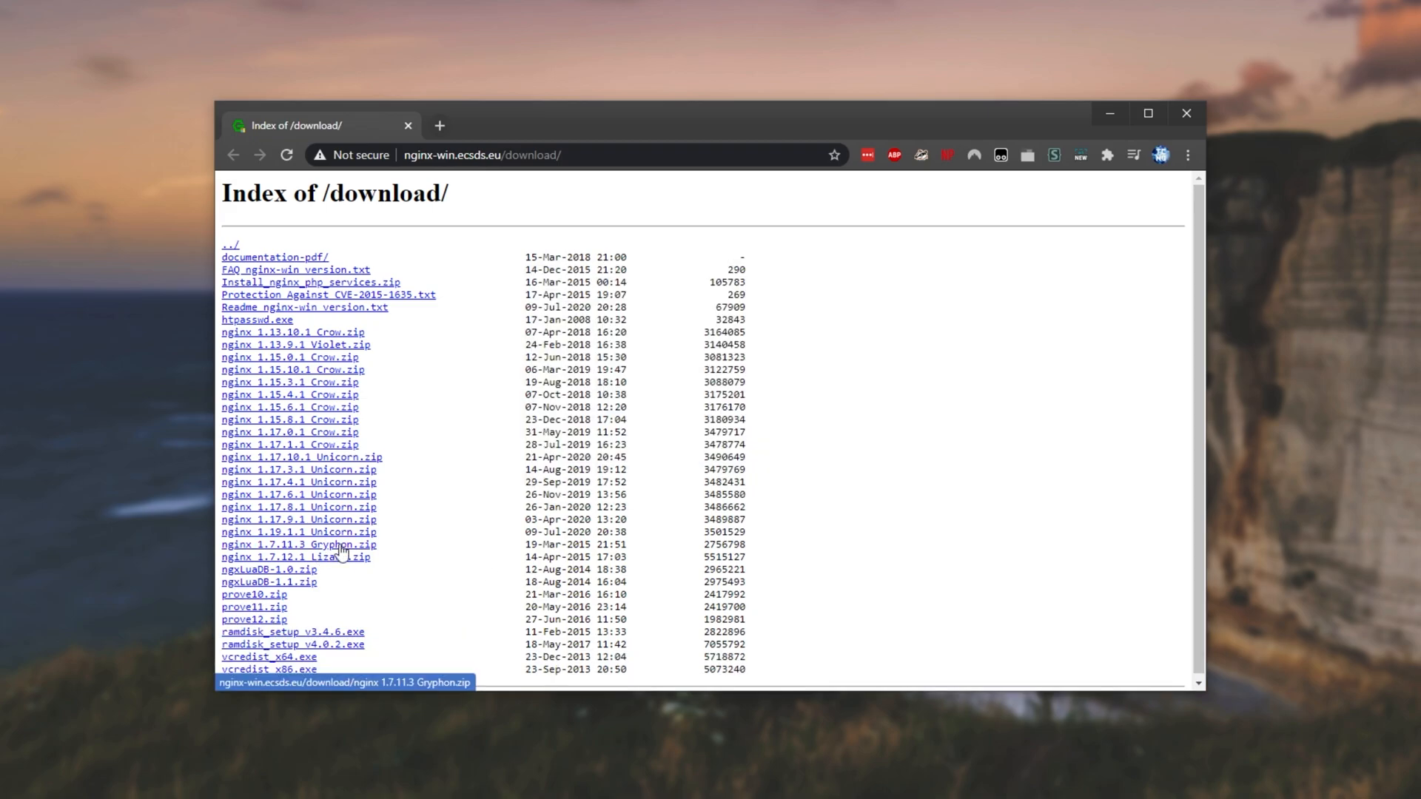
left_click(340, 548)
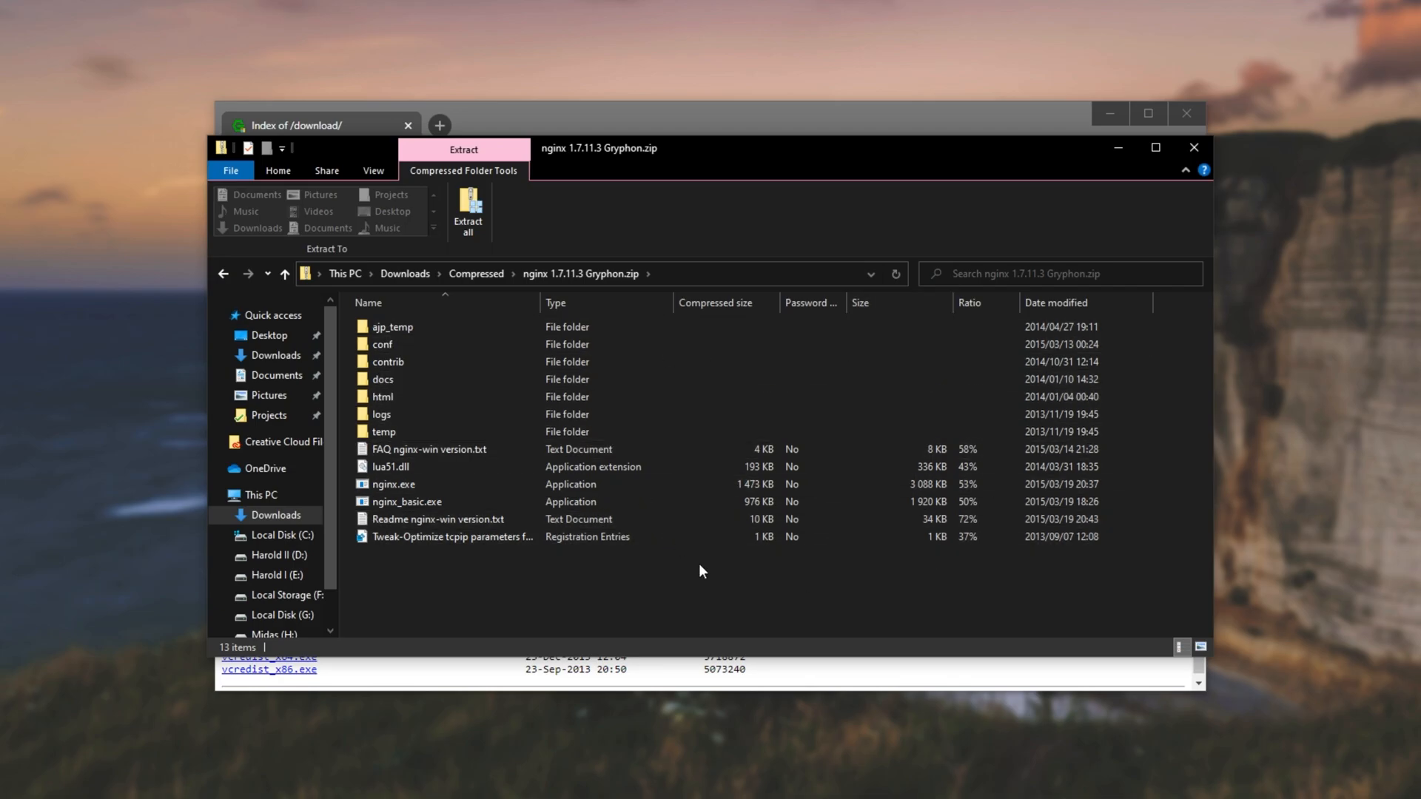
left_click(1099, 121)
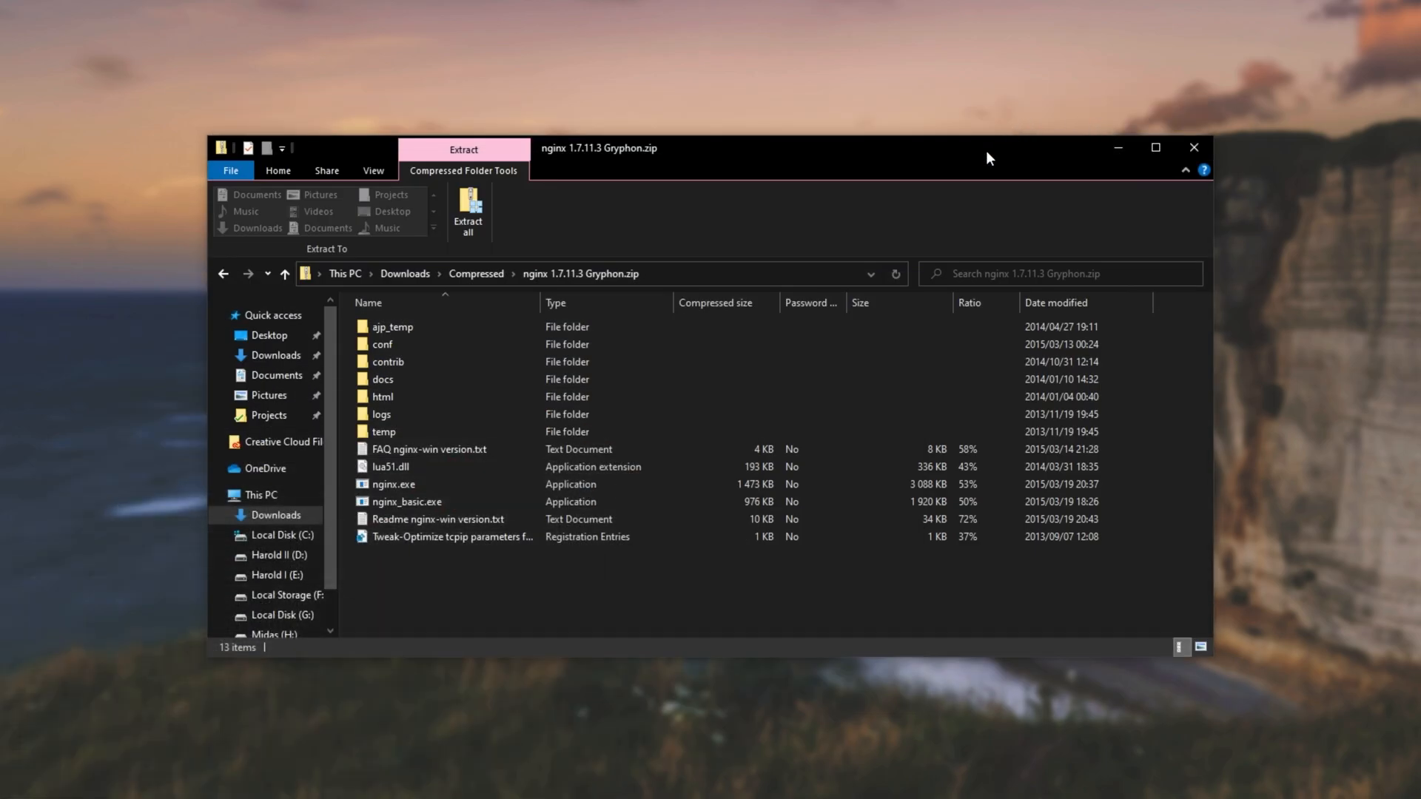
Extract the whole archive into the nginx folder on the Desktop, with the extracted files shown when complete
left_click(479, 224)
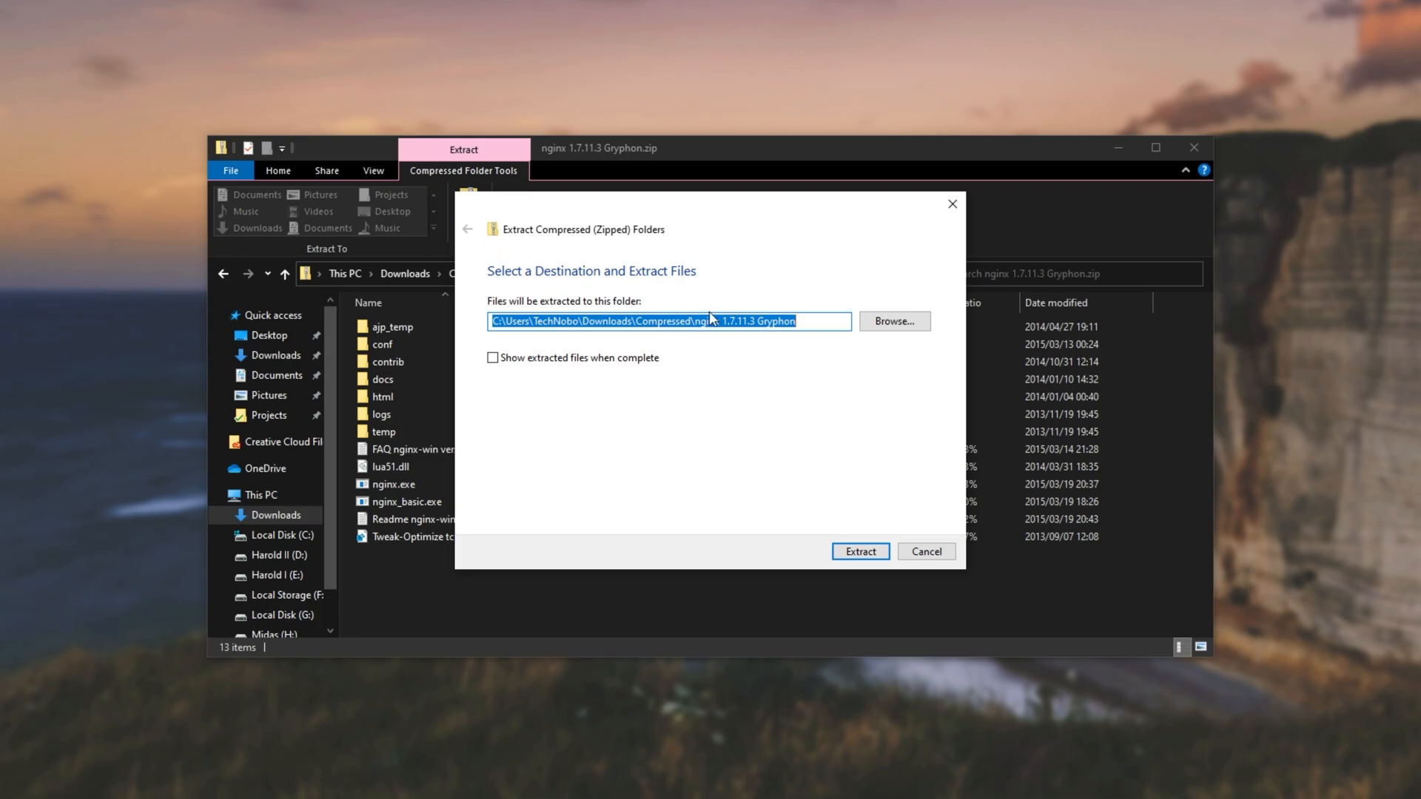
left_click(747, 321)
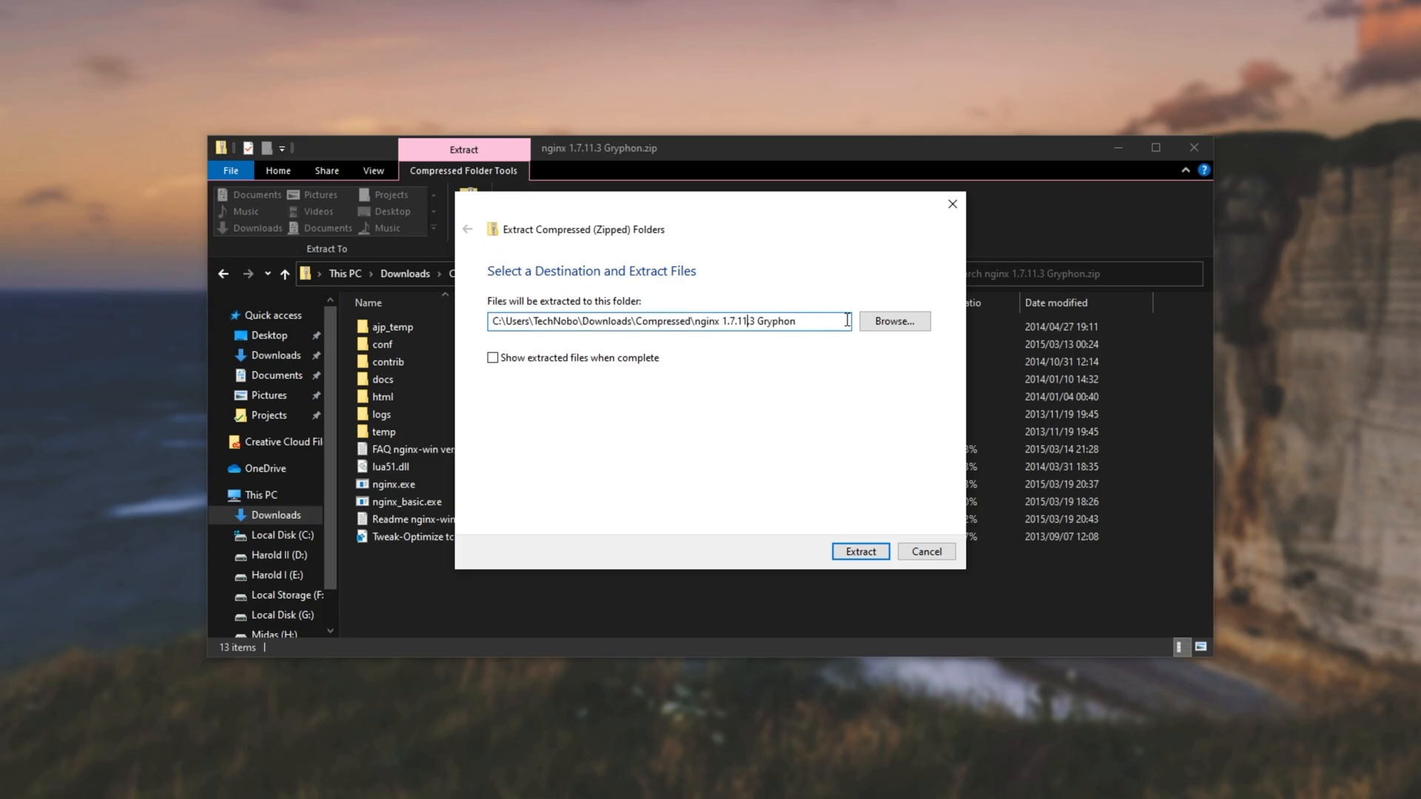
left_click(888, 321)
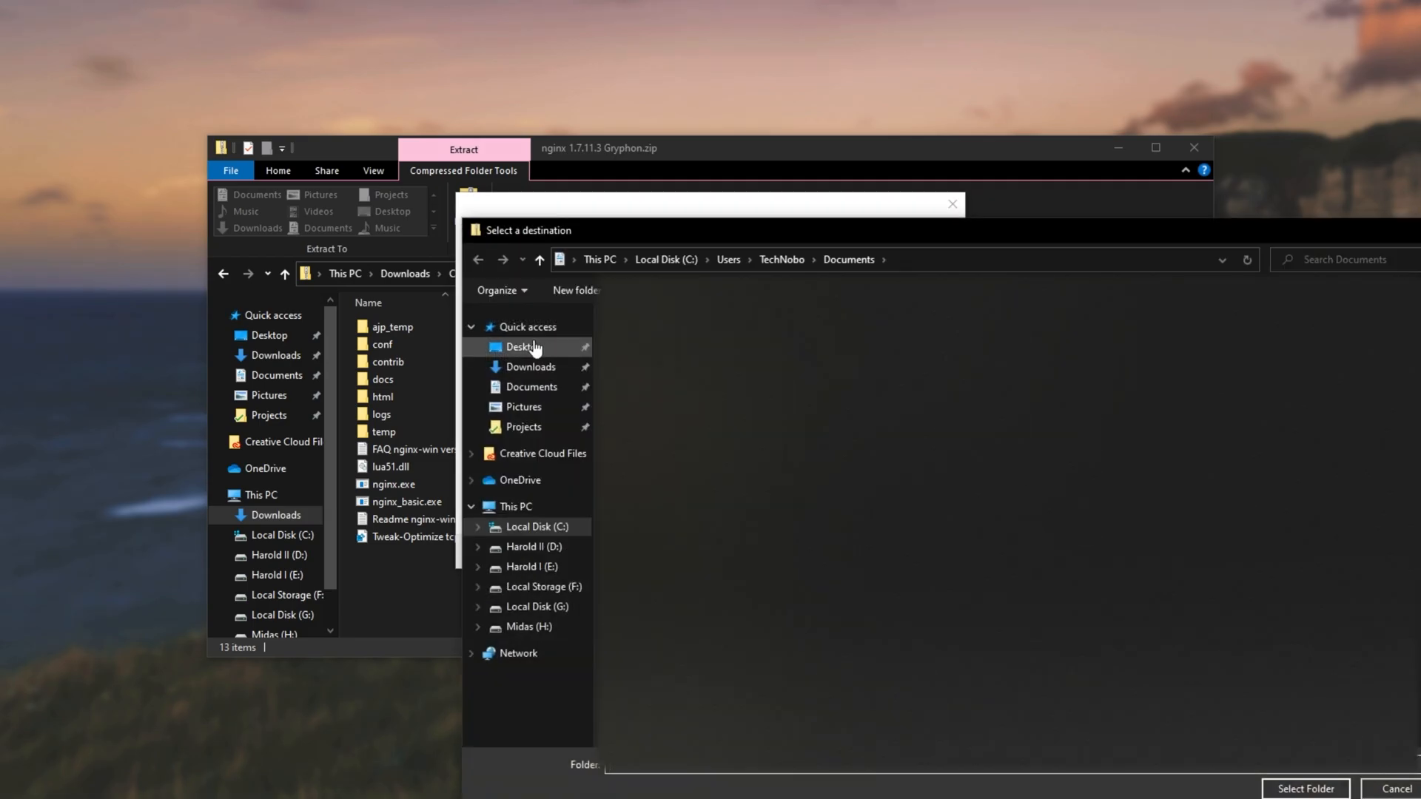
left_click(533, 347)
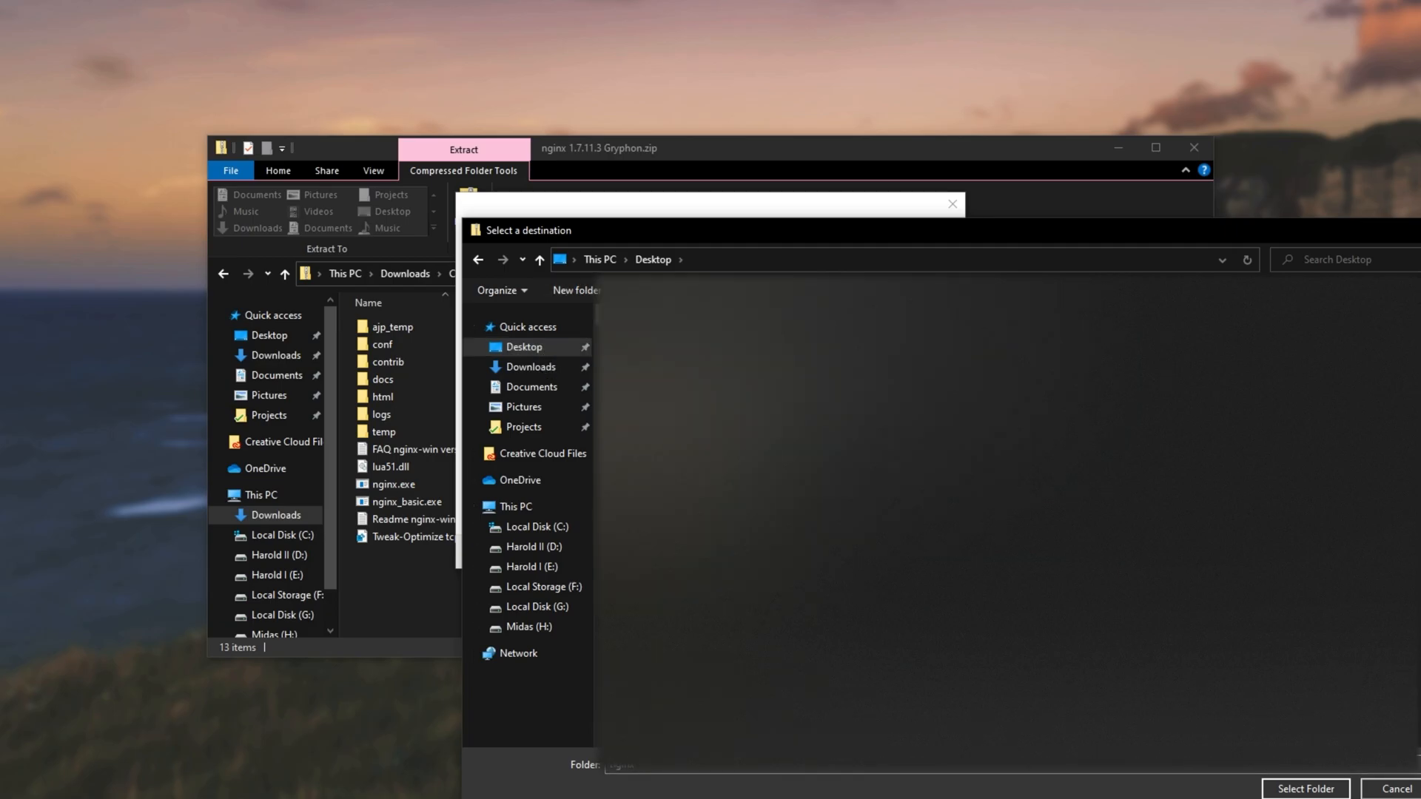
double_click(857, 463)
left_click(1287, 789)
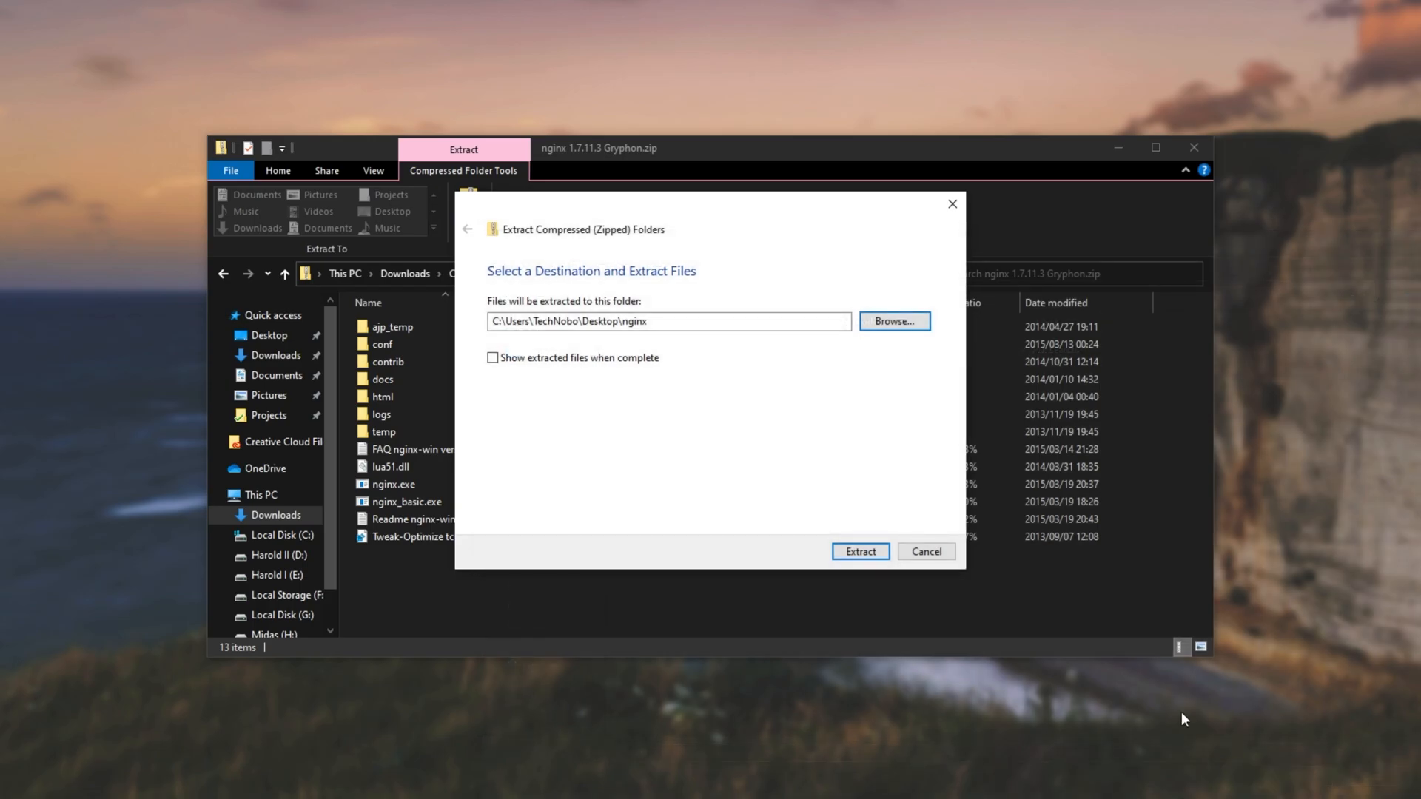
left_click(544, 360)
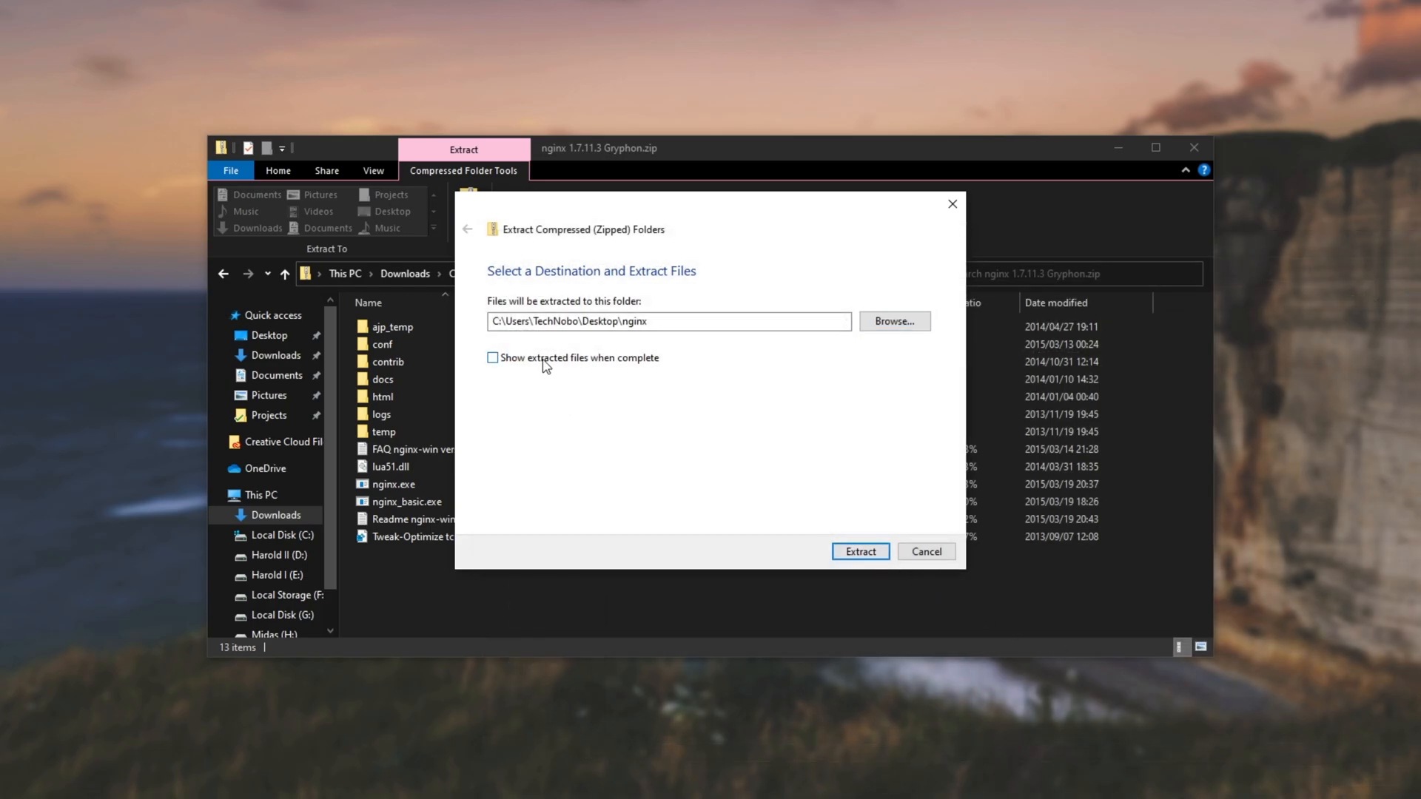
left_click(860, 552)
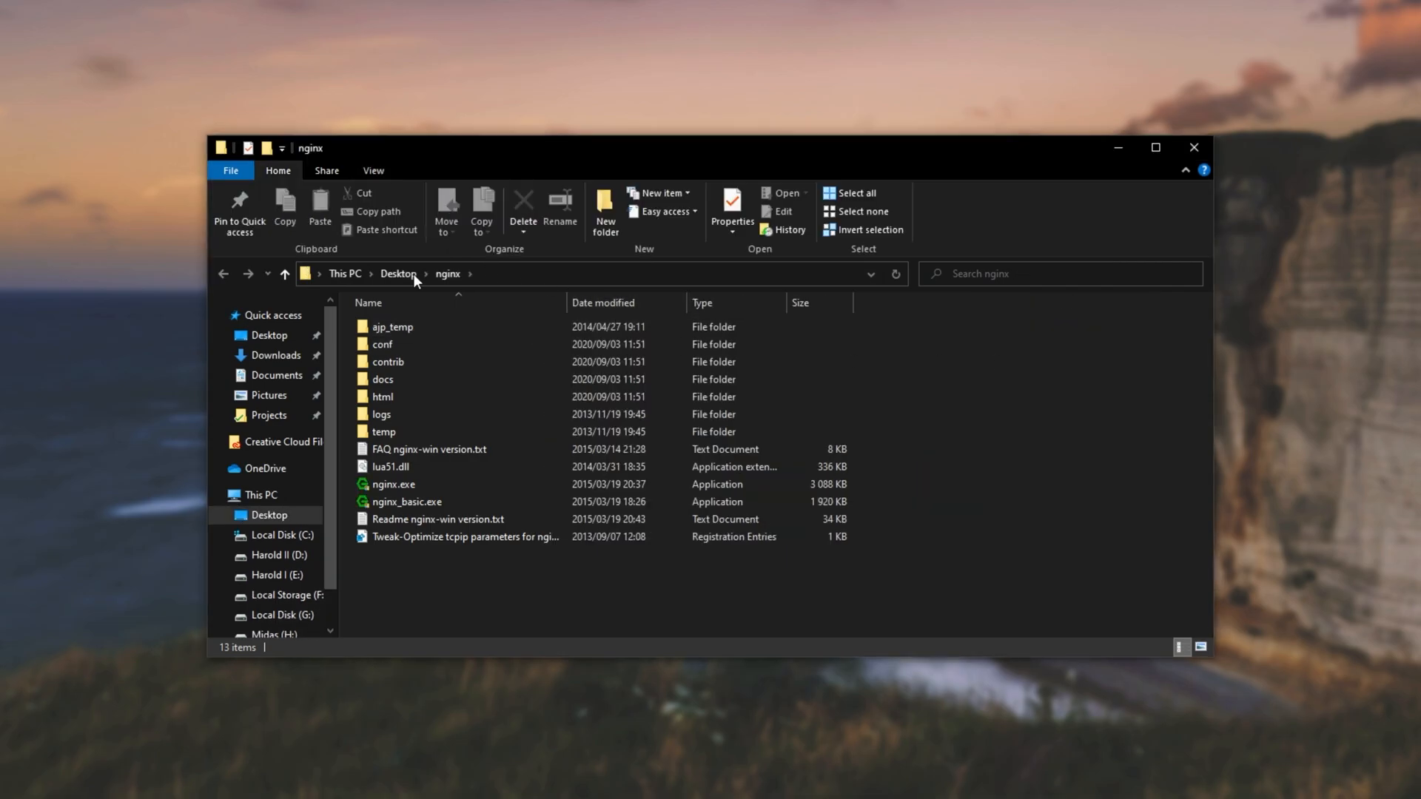
Close the nginx 1.7.11.3 Gryphon.zip archive window and keep the extracted nginx folder open
left_click_drag(0, 215, 111, 229)
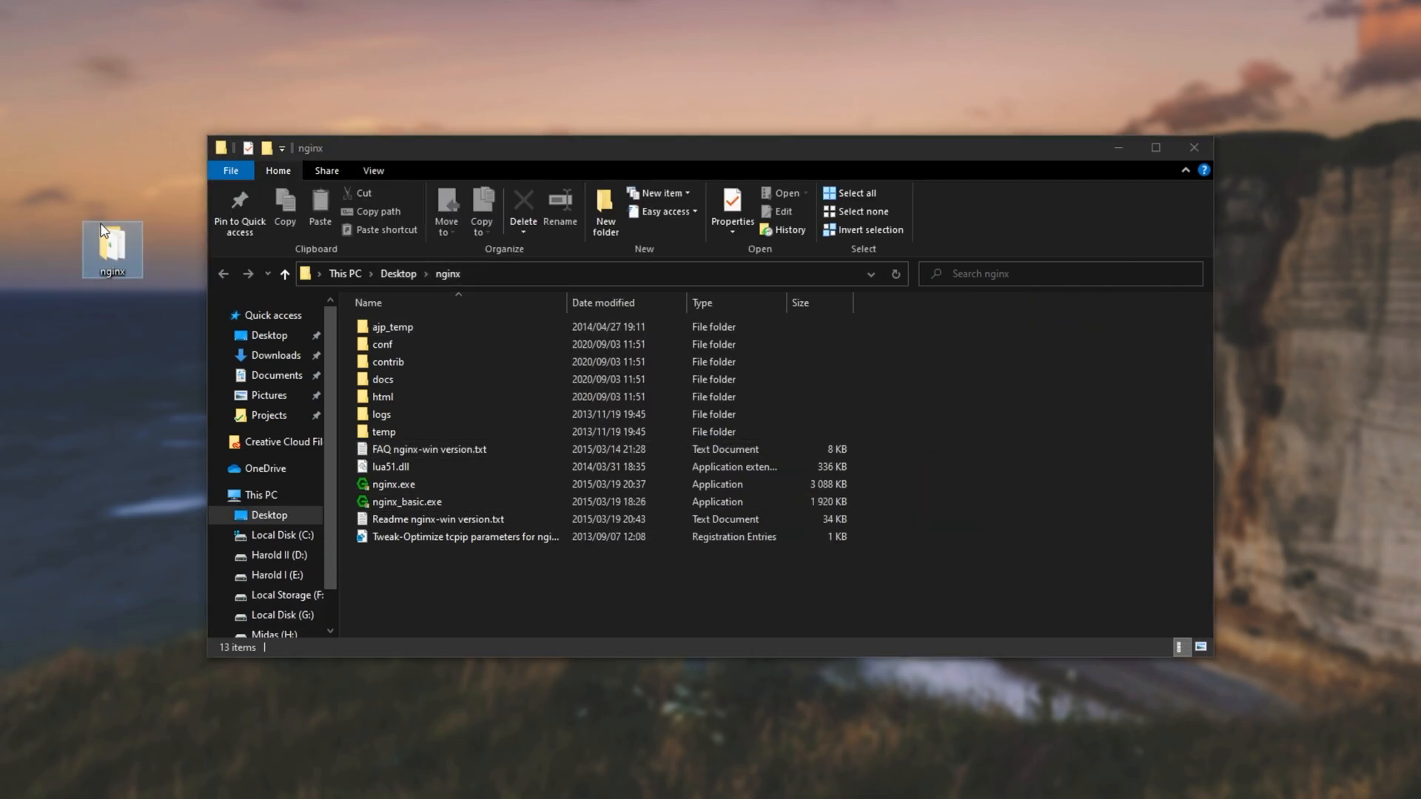
left_click_drag(350, 149, 763, 146)
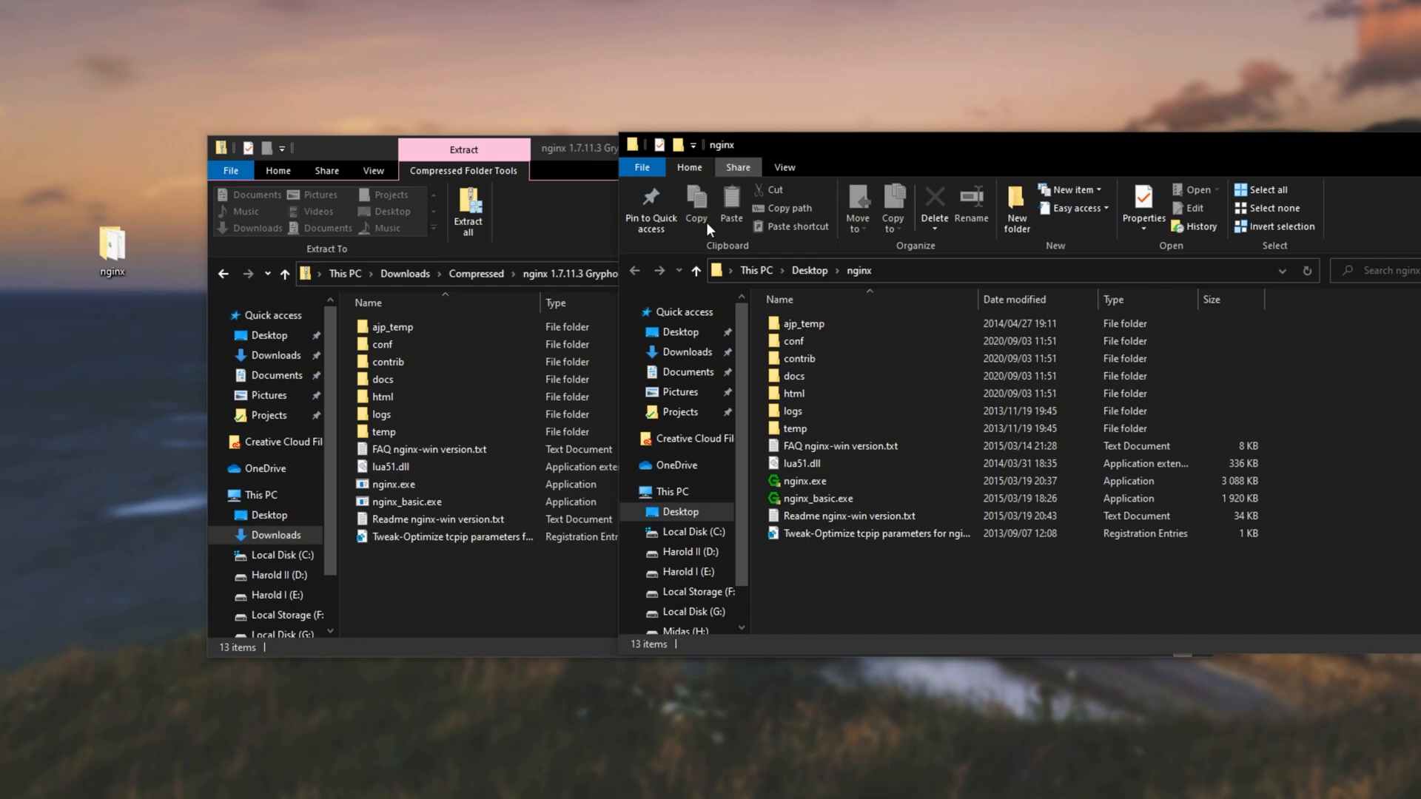
left_click_drag(519, 603, 439, 326)
left_click_drag(505, 439, 986, 464)
left_click(1194, 148)
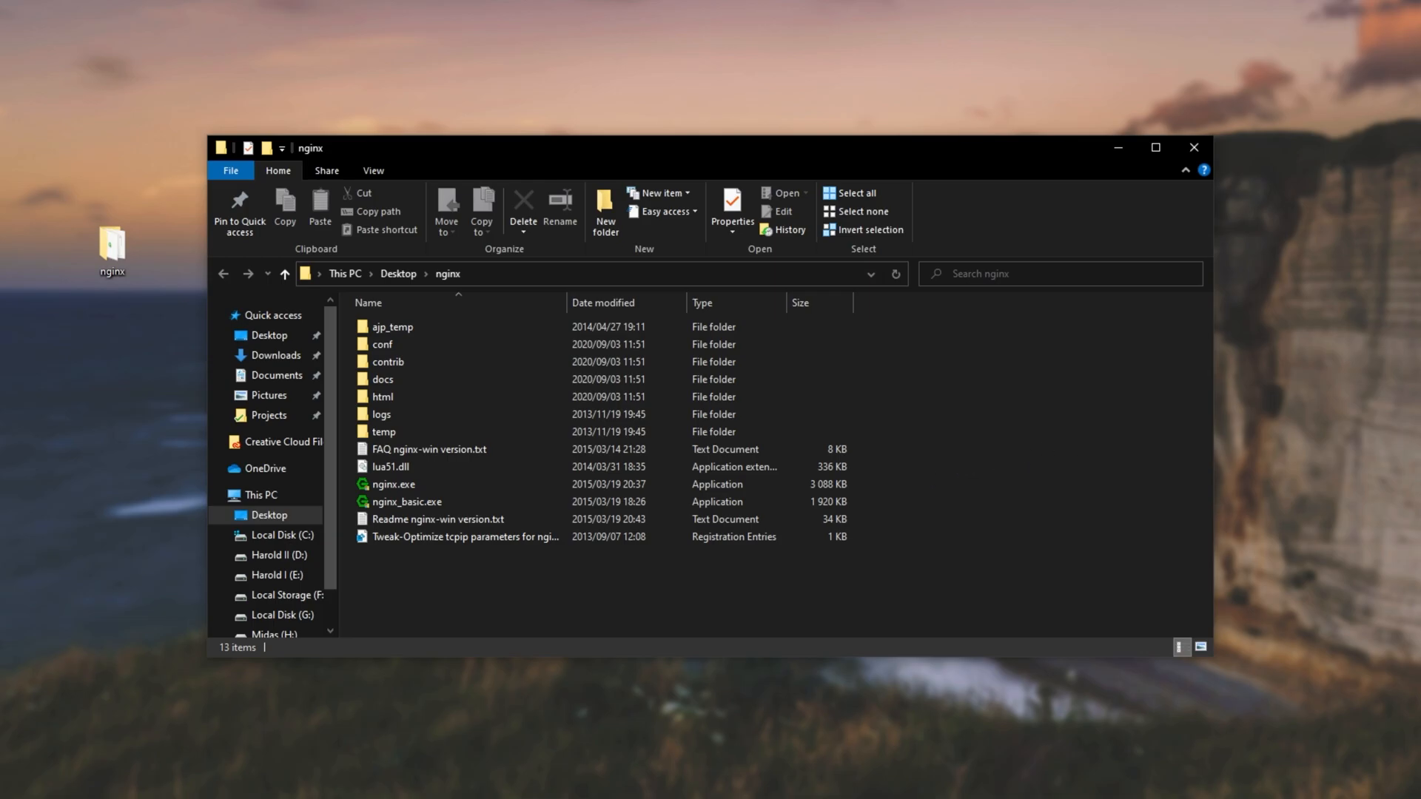
Duplicate nginx-win.conf inside the conf folder and rename the copy to nginx.conf
double_click(457, 345)
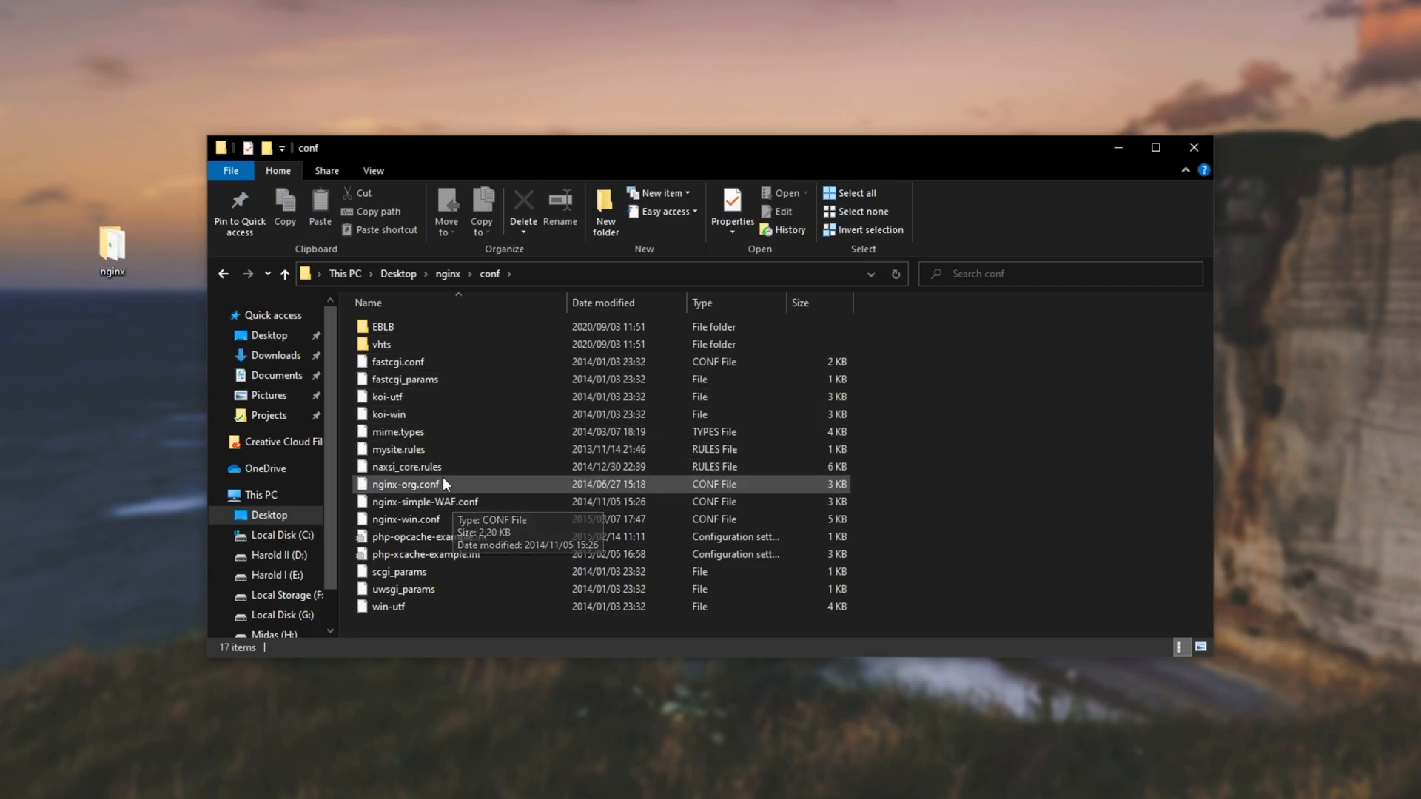
left_click(440, 518)
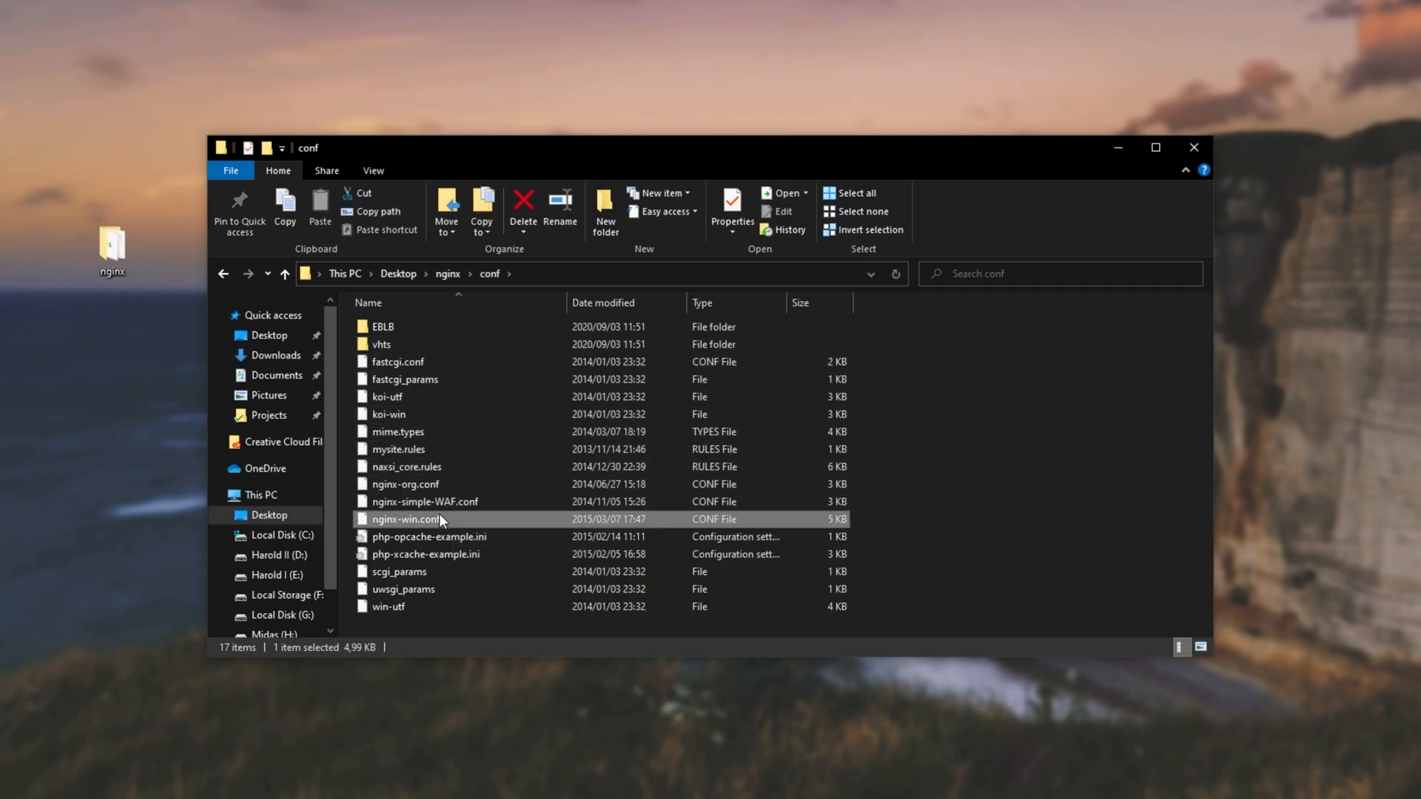
key("ctrl+c")
key("ctrl+v")
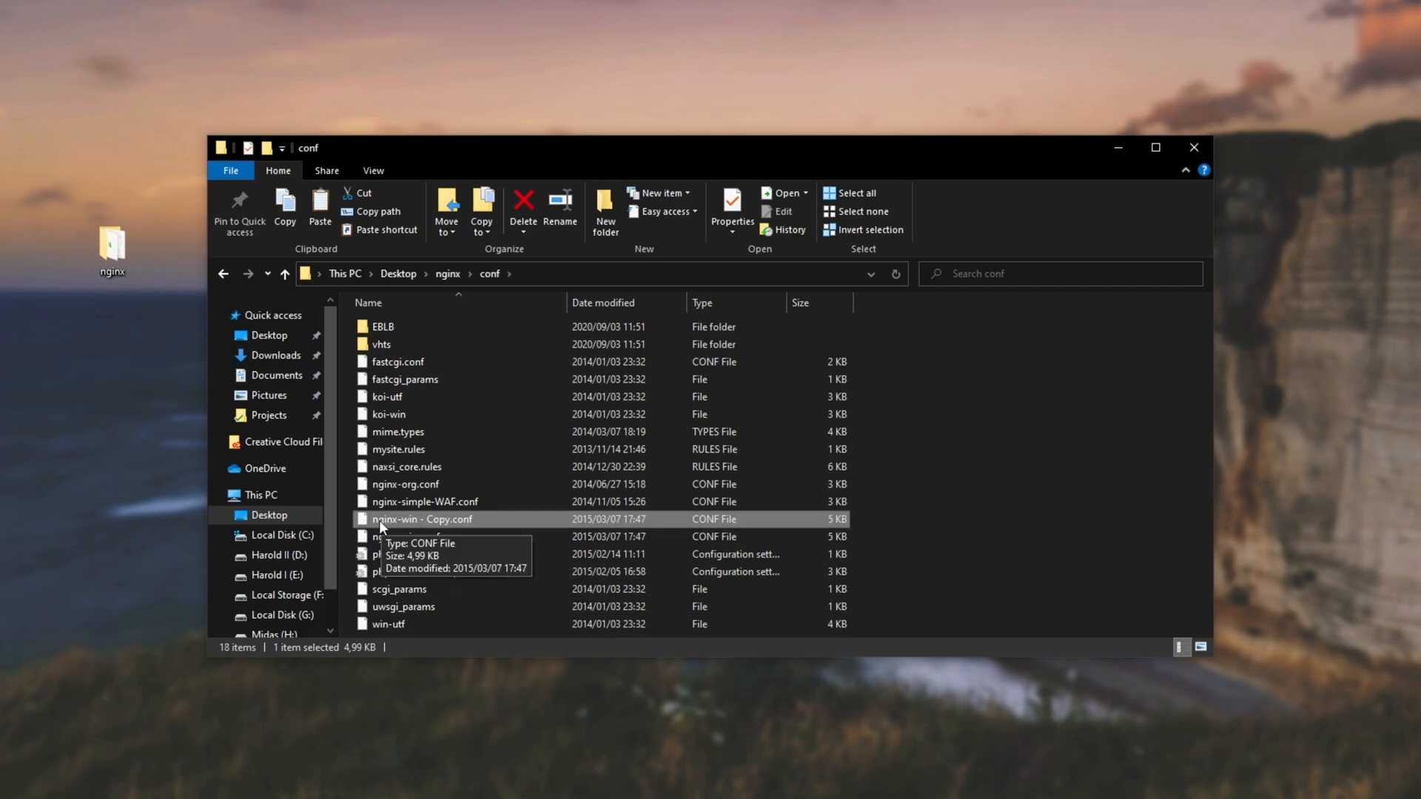
key("F2")
left_click_drag(451, 520, 398, 520)
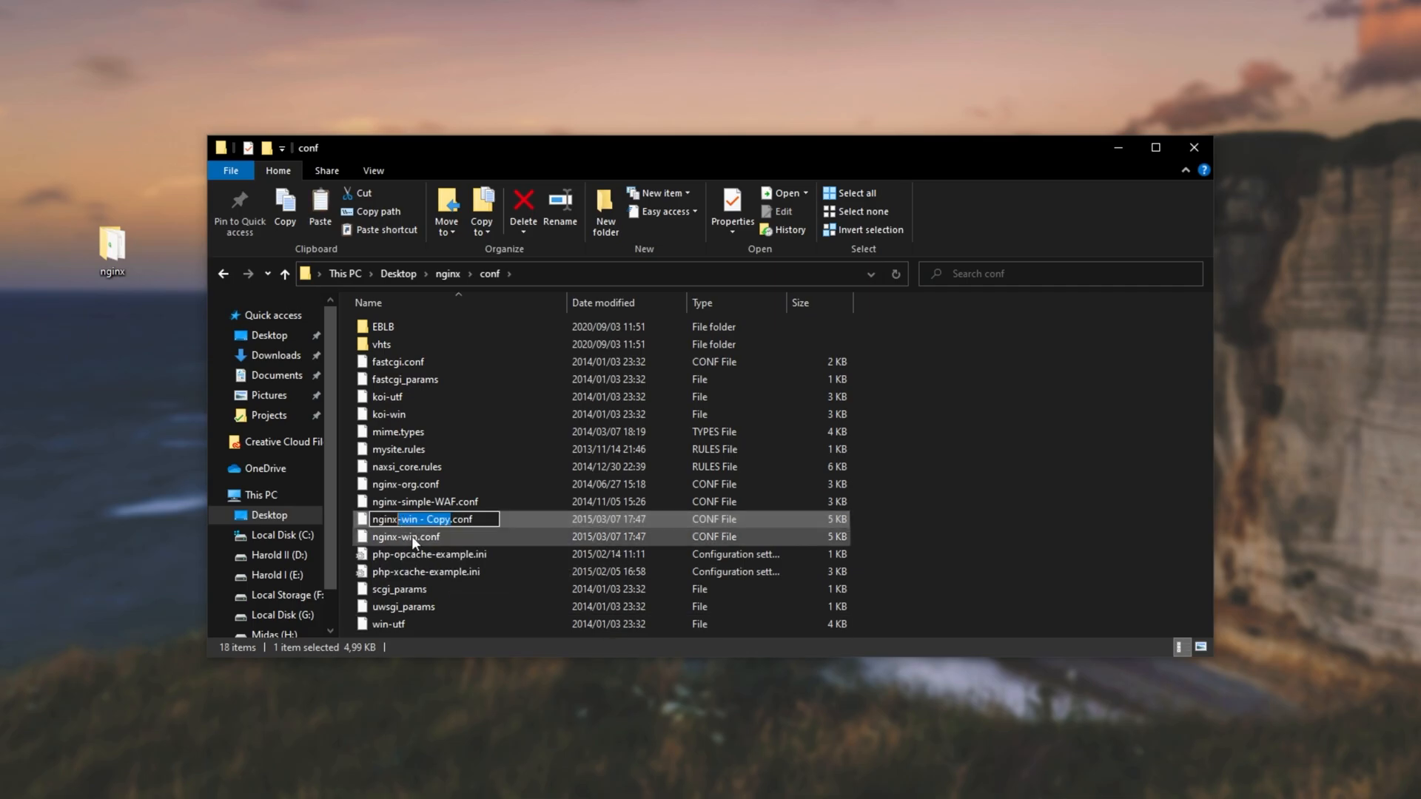
key("BackSpace")
key("Return")
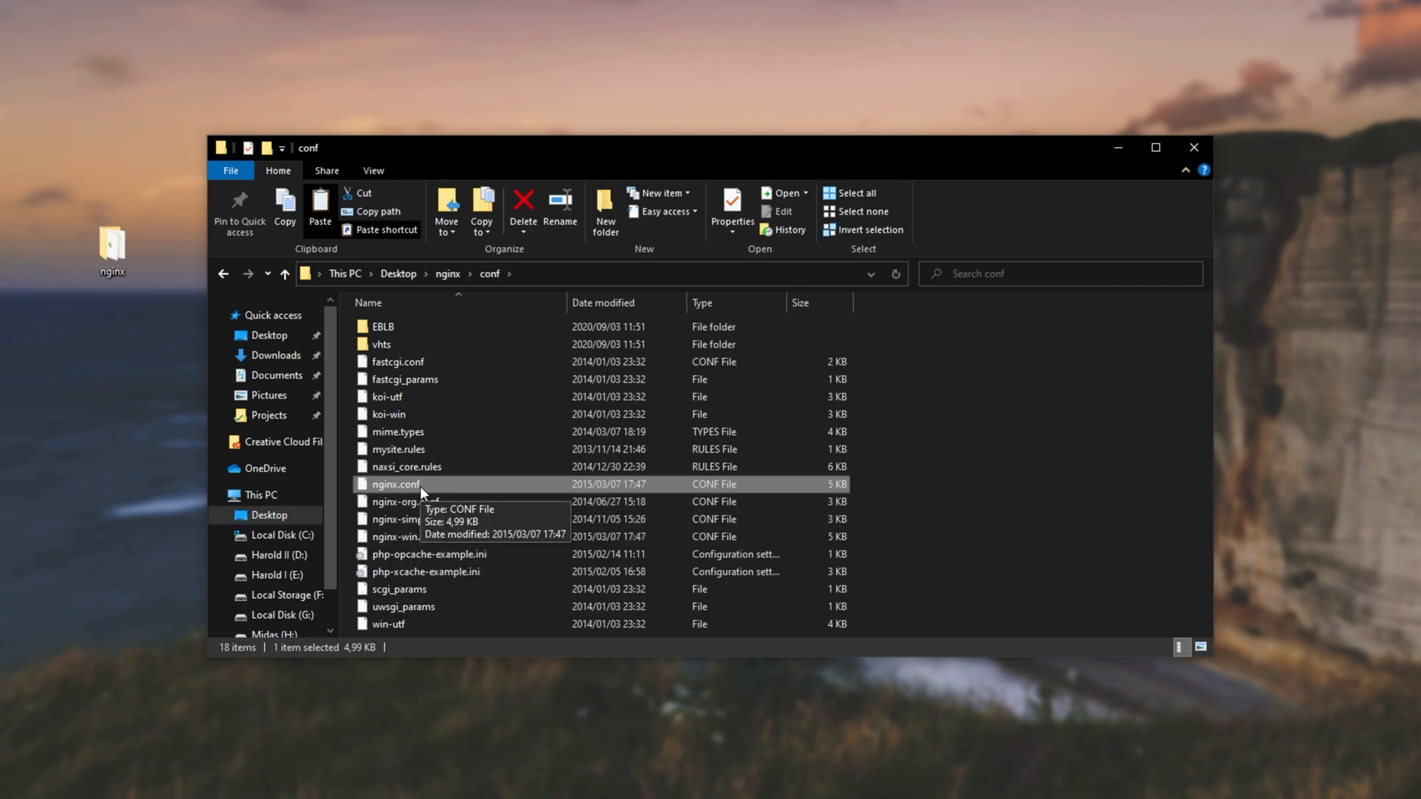
Check the file name extensions display option, and open nginx.conf in Notepad++
left_click(386, 171)
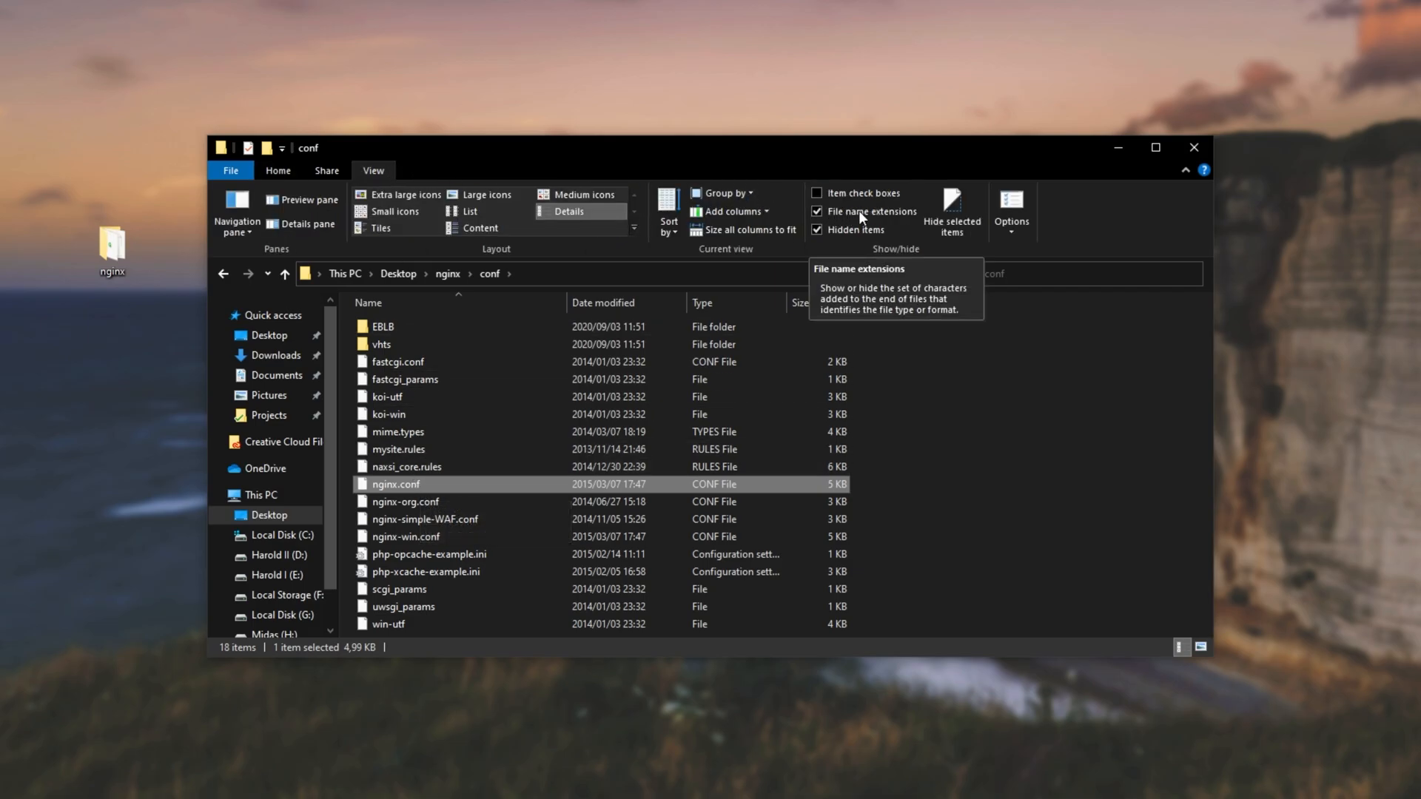
right_click(447, 484)
left_click(552, 608)
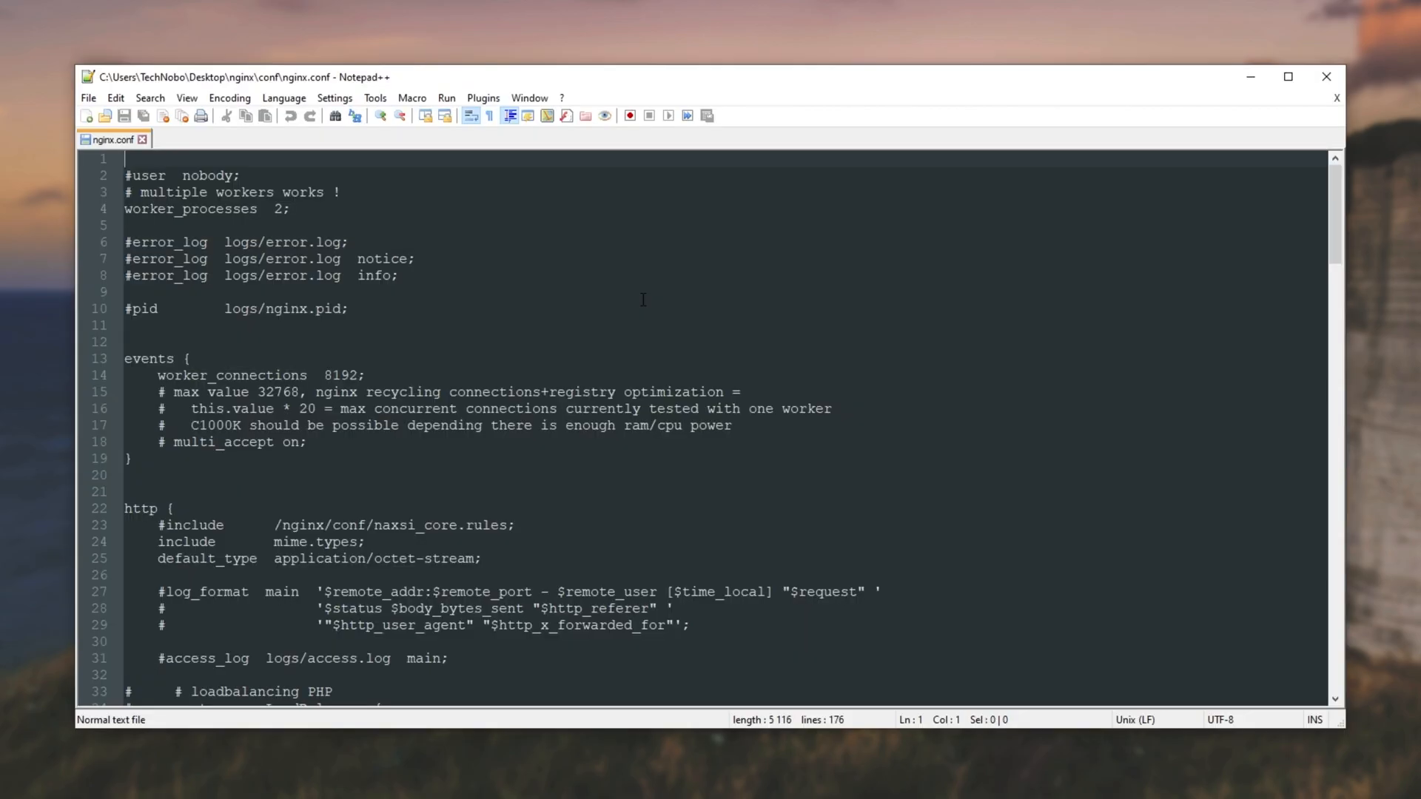
Append an rtmp server block to the end of nginx.conf: listen 1935, chunk_size 4096, application live with live on and record off
left_click_drag(1342, 191, 1325, 628)
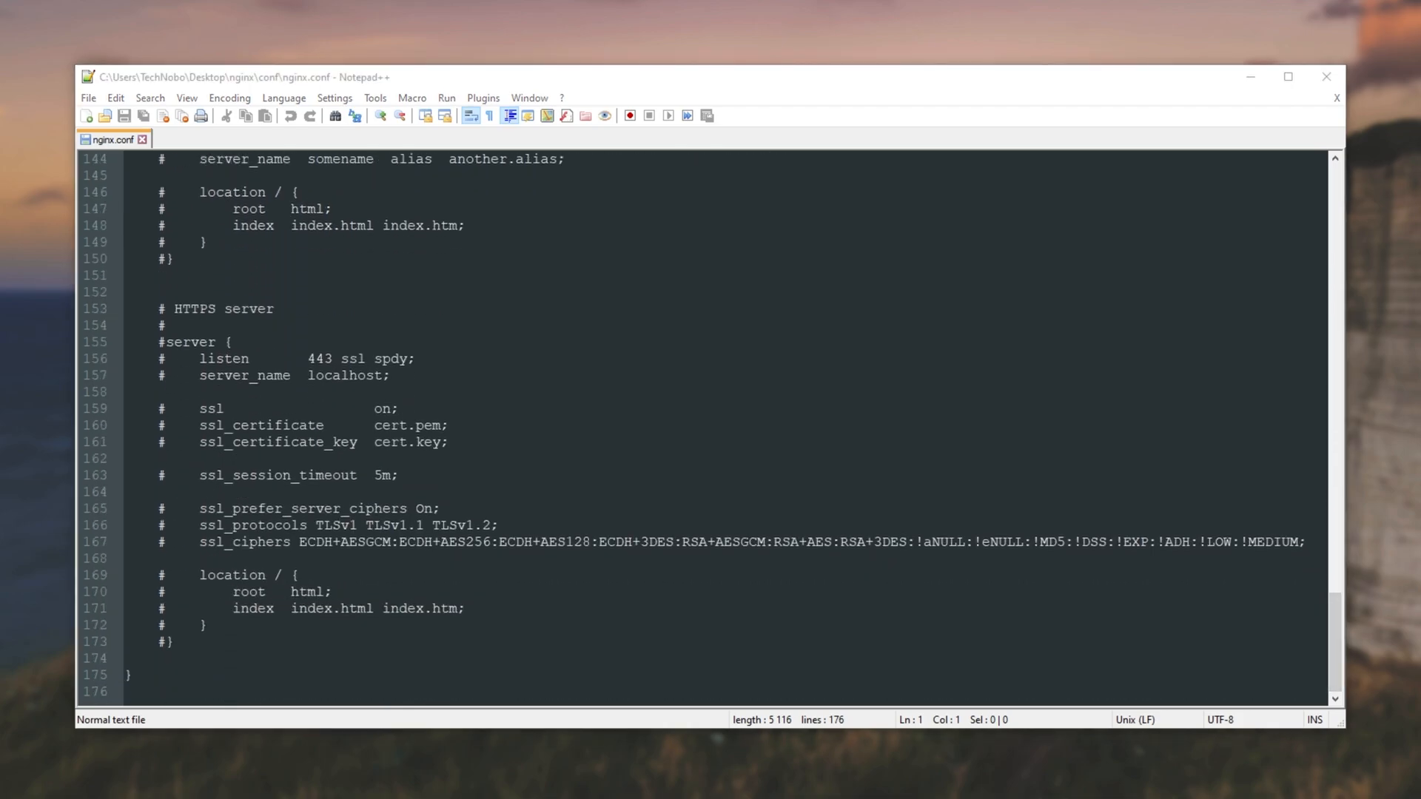
left_click(174, 697)
key("Return")
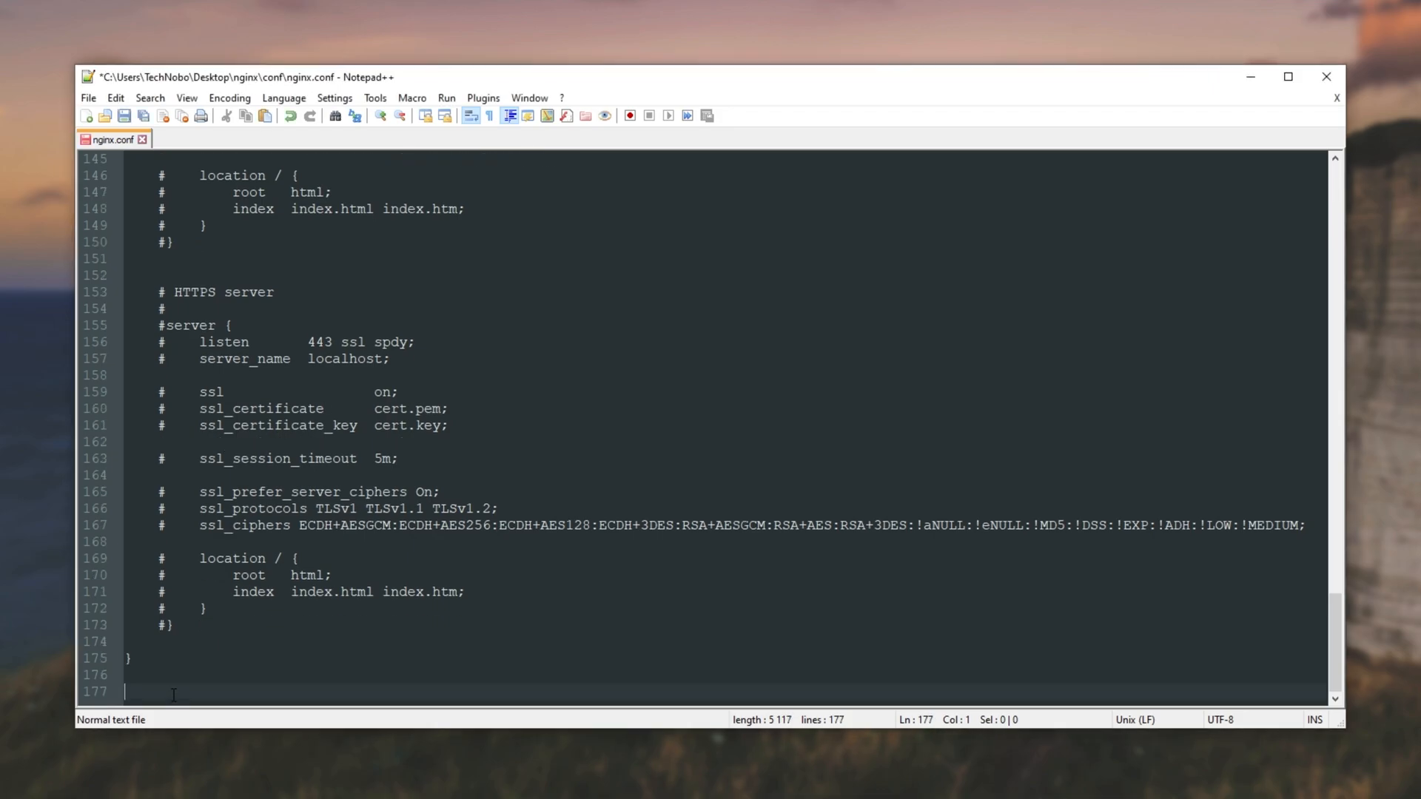
key("Return")
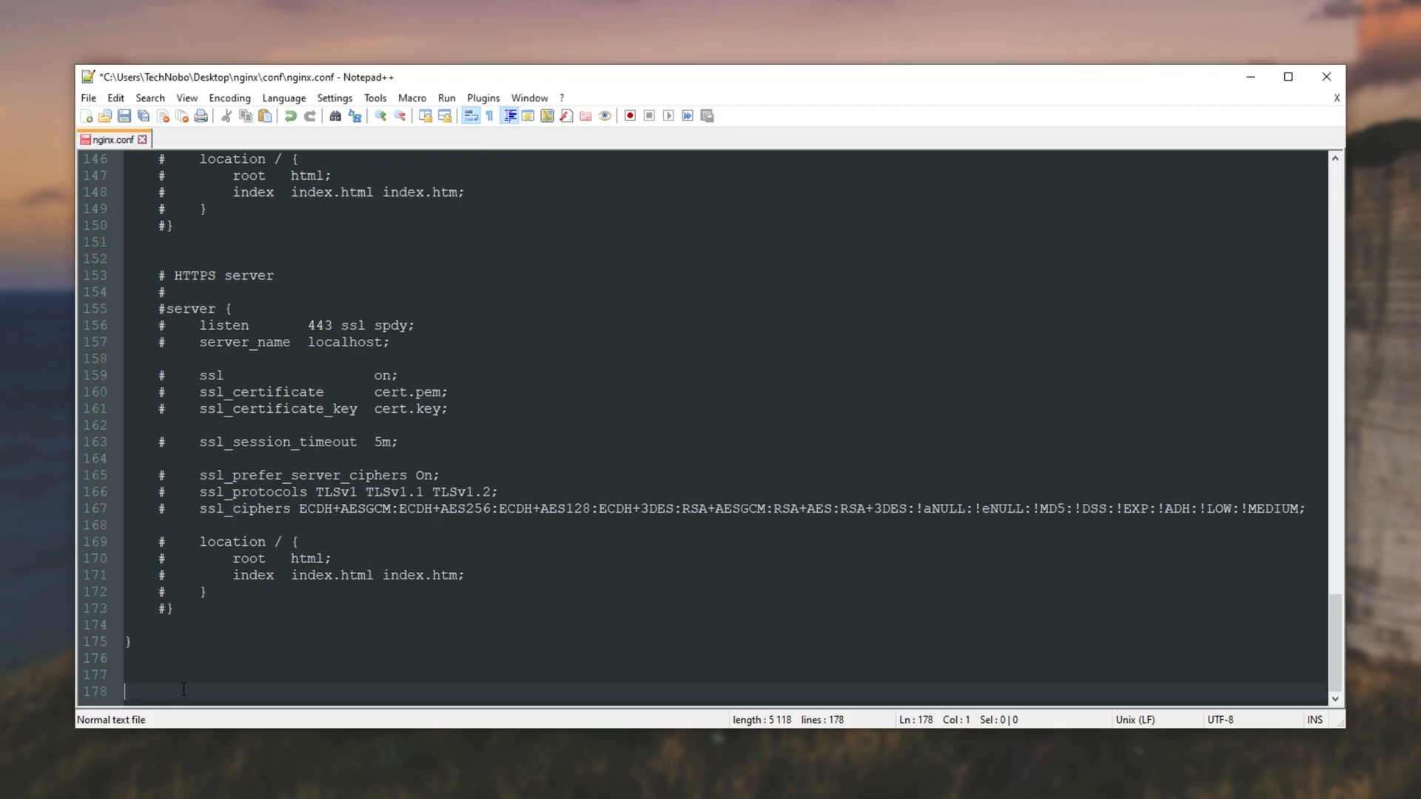
type("rtmp {         server {                 listen 1935;                 chunk_size 4096;                  application live {                         live on;                         record off;                 }         } }")
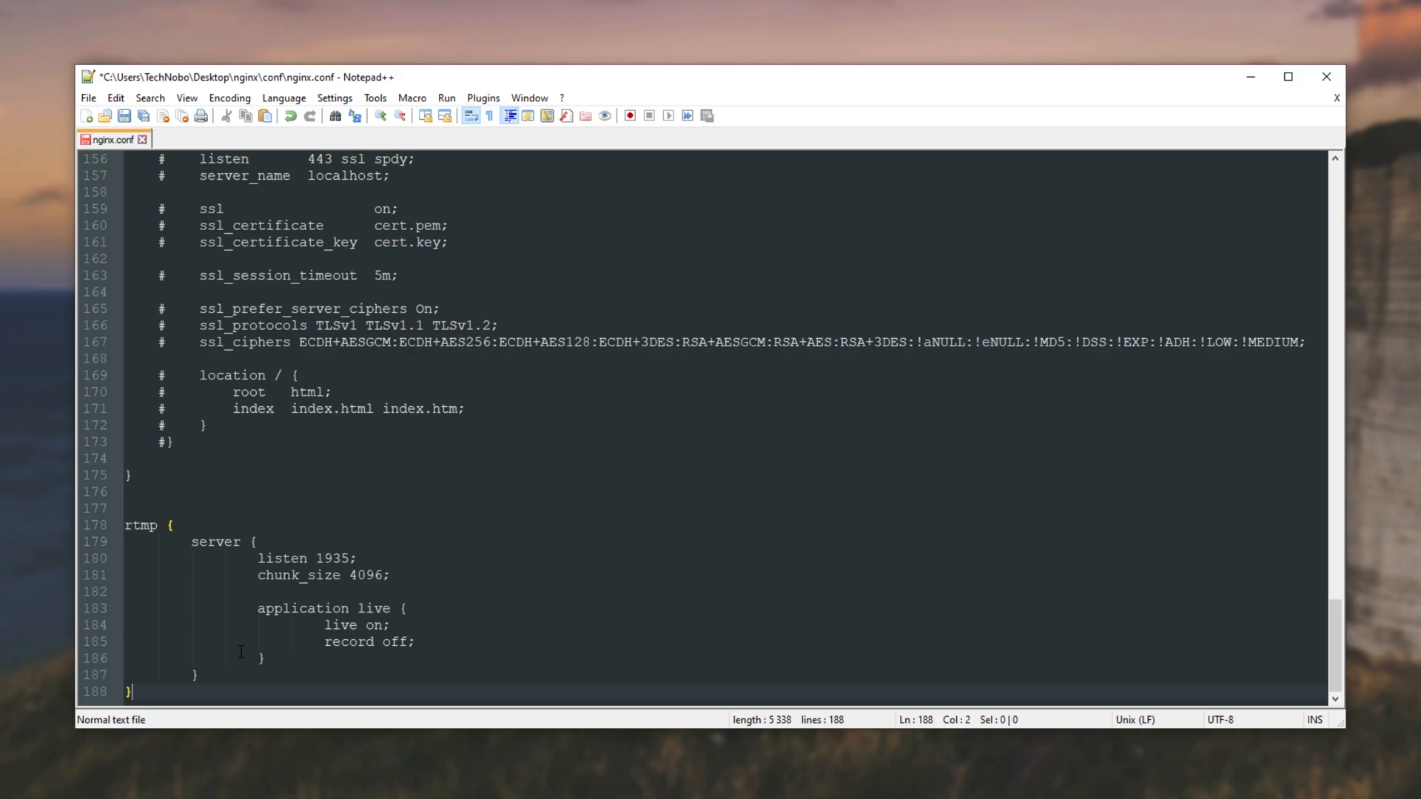
Review the listen port, application name, live and record settings in the new rtmp block
left_click_drag(258, 559, 366, 561)
left_click(276, 608)
left_click(383, 608)
left_click(342, 626)
left_click(375, 625)
left_click(350, 642)
left_click(385, 640)
left_click_drag(135, 692, 99, 533)
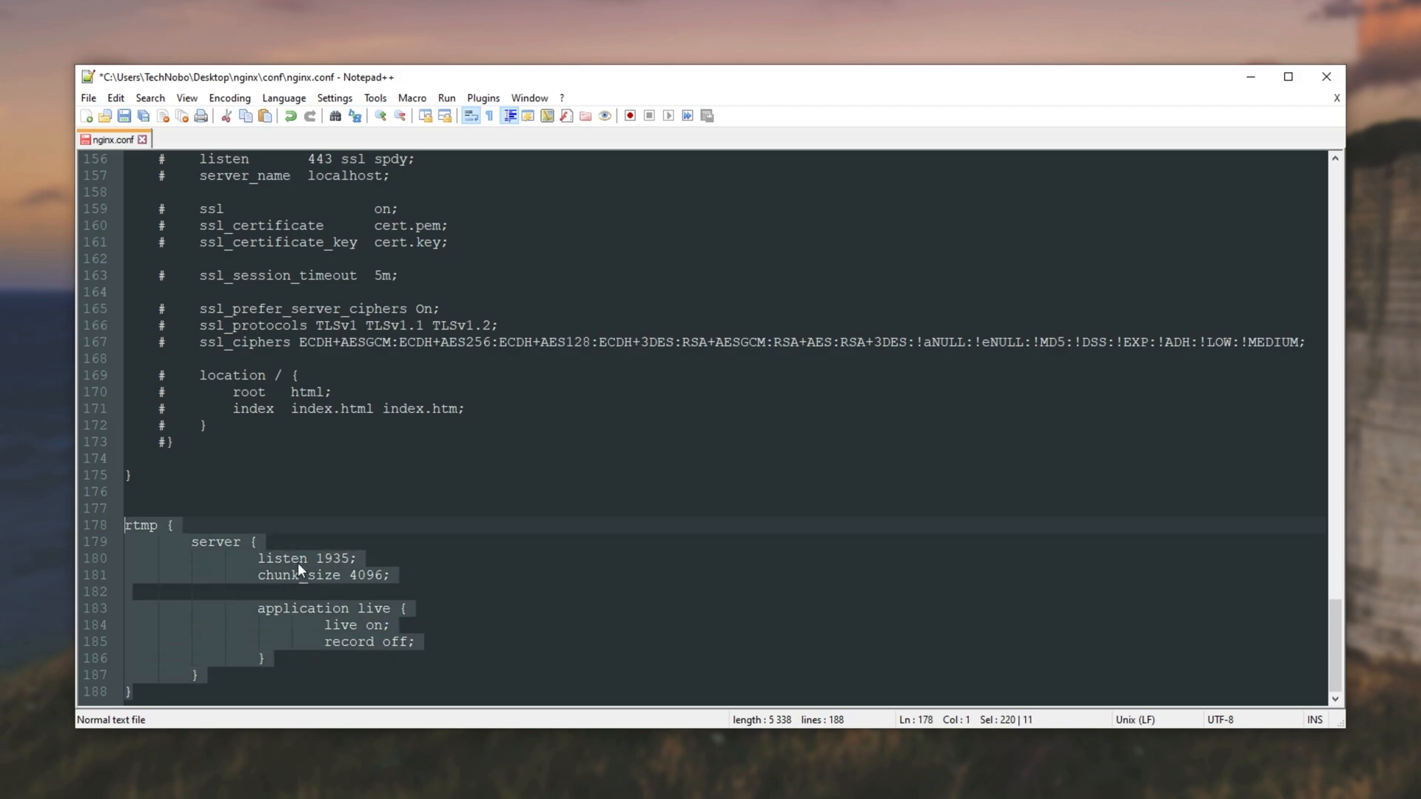
left_click(216, 543)
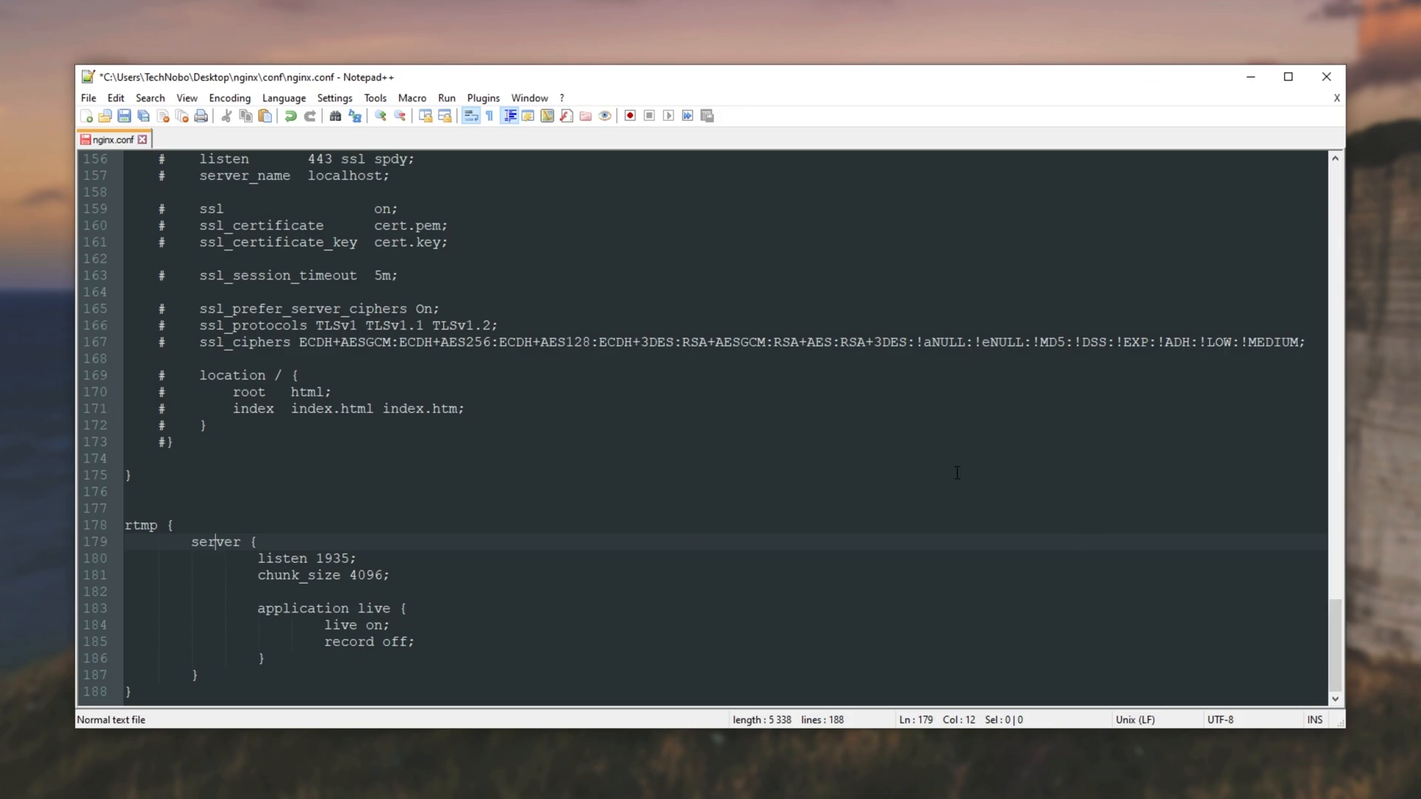
Examine the http block near the start of nginx.conf and the server block nested inside it
left_click_drag(1330, 628, 1329, 191)
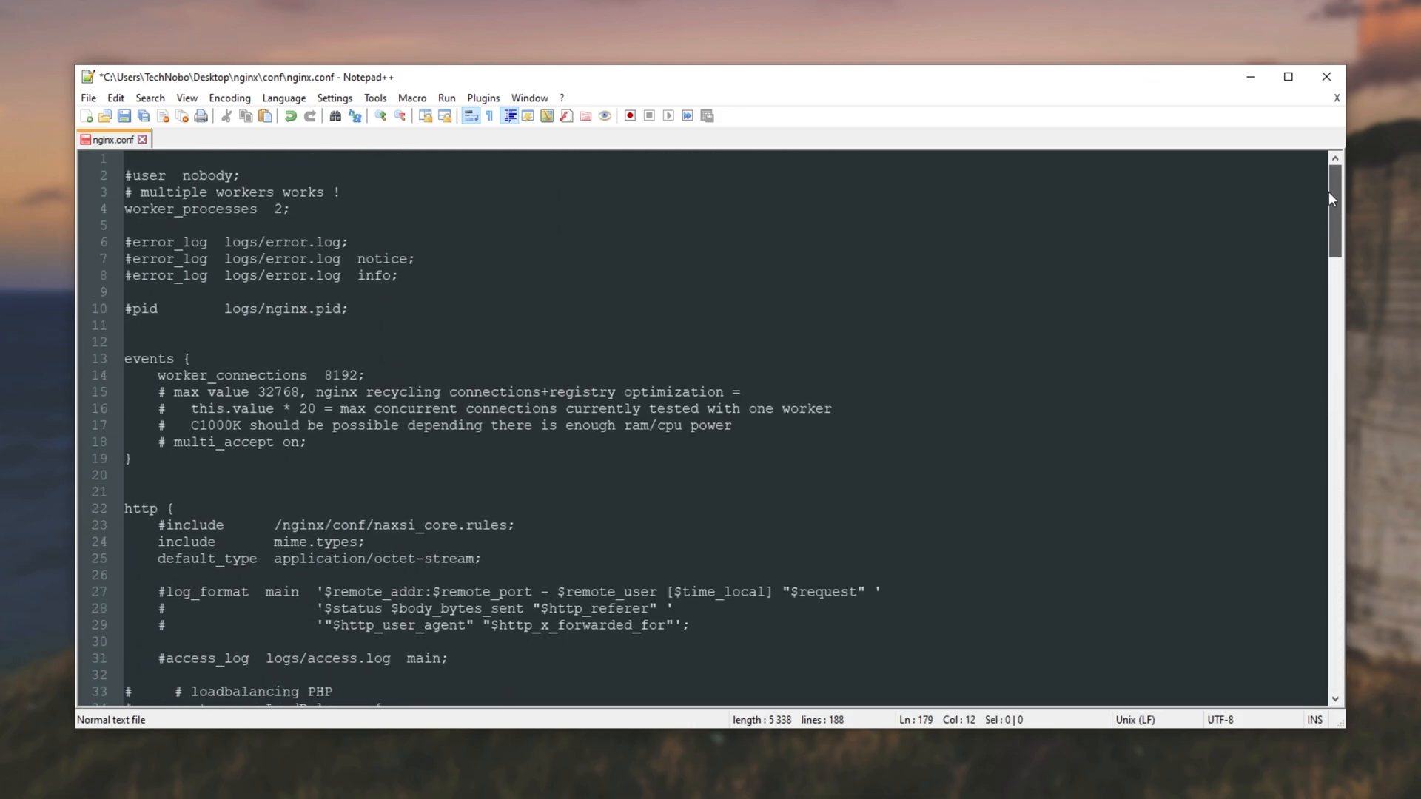
left_click(174, 507)
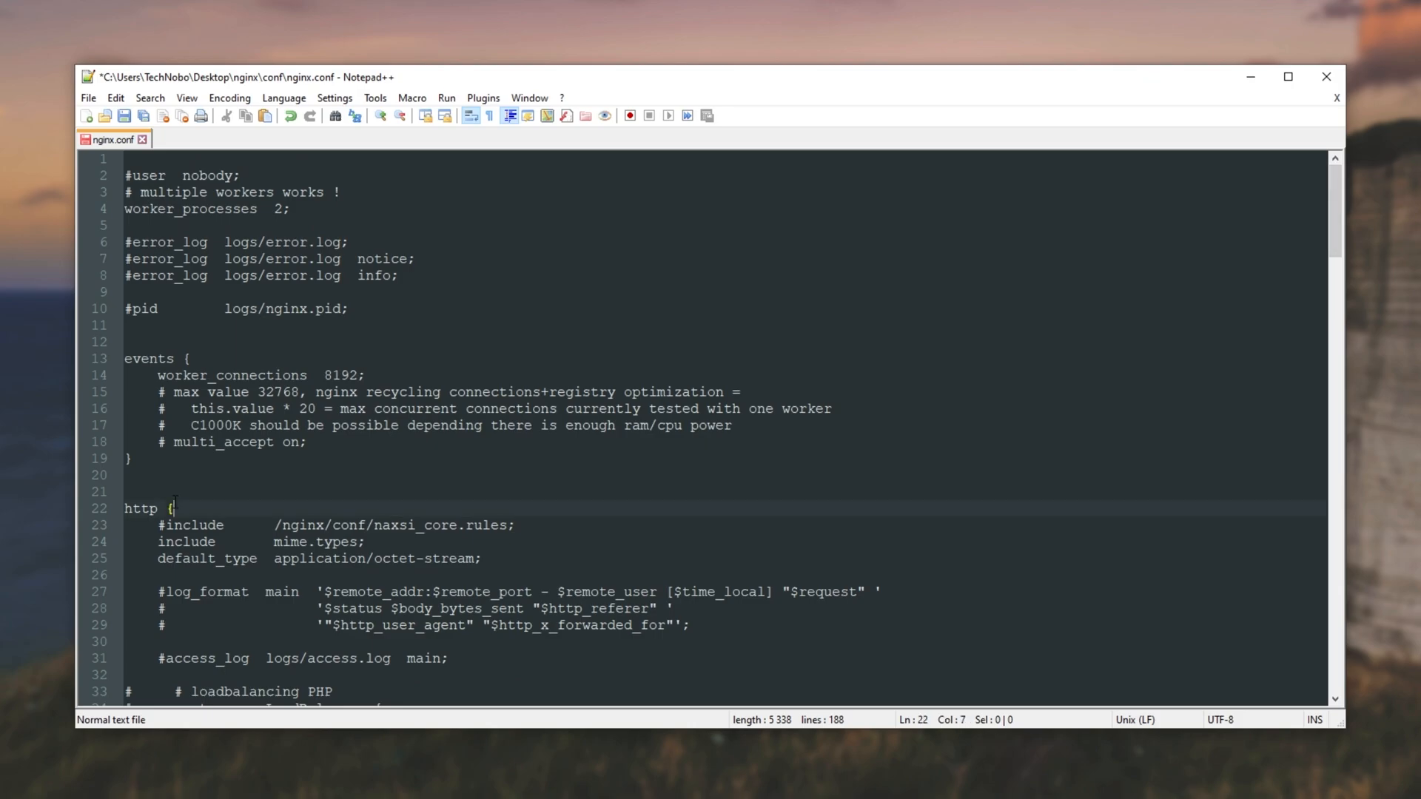
key("shift+Home")
scroll(385, 530, "down", 2)
scroll(385, 530, "up", 2)
scroll(196, 535, "down", 9)
scroll(197, 534, "down", 4)
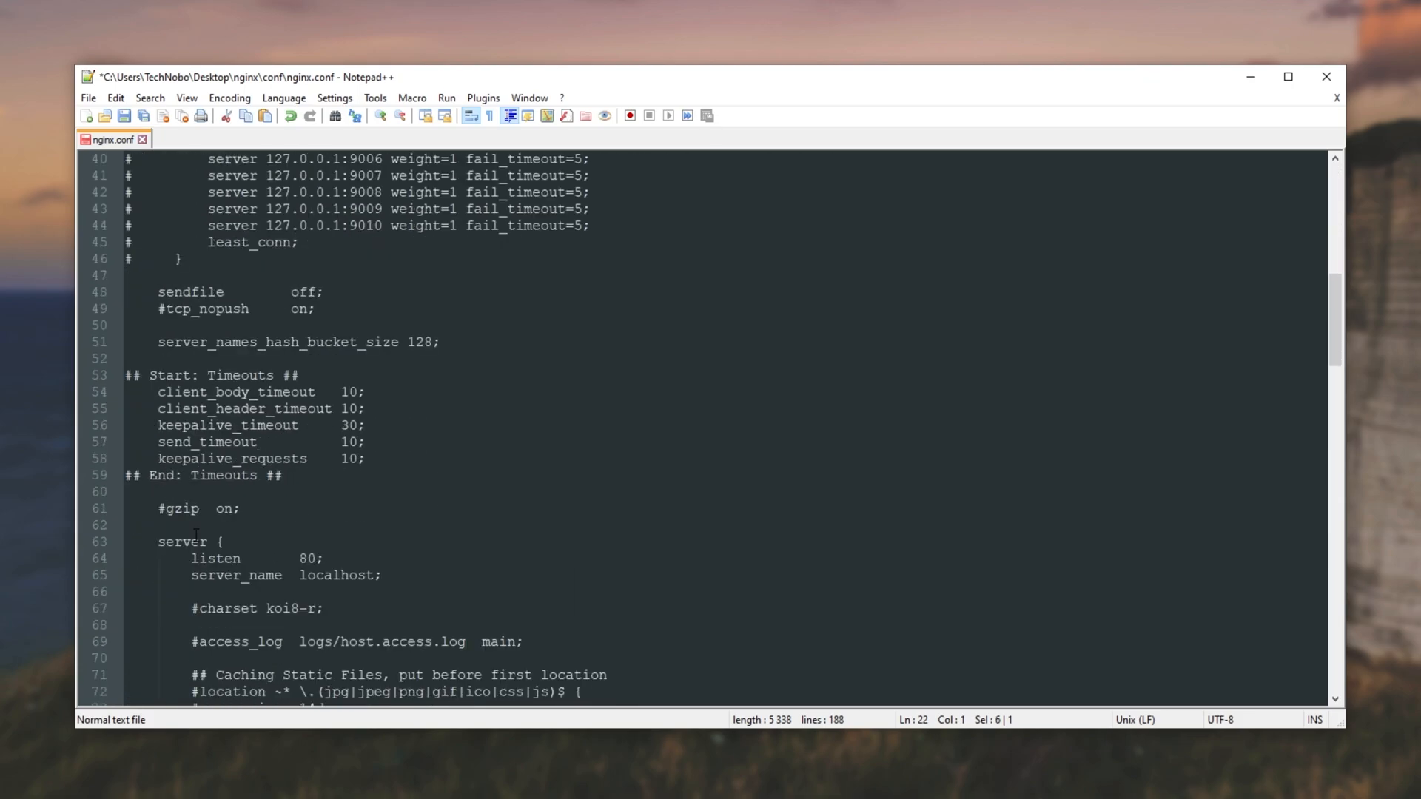
left_click(183, 542)
key("Home")
key("shift+End")
scroll(290, 541, "down", 1)
scroll(290, 542, "down", 1)
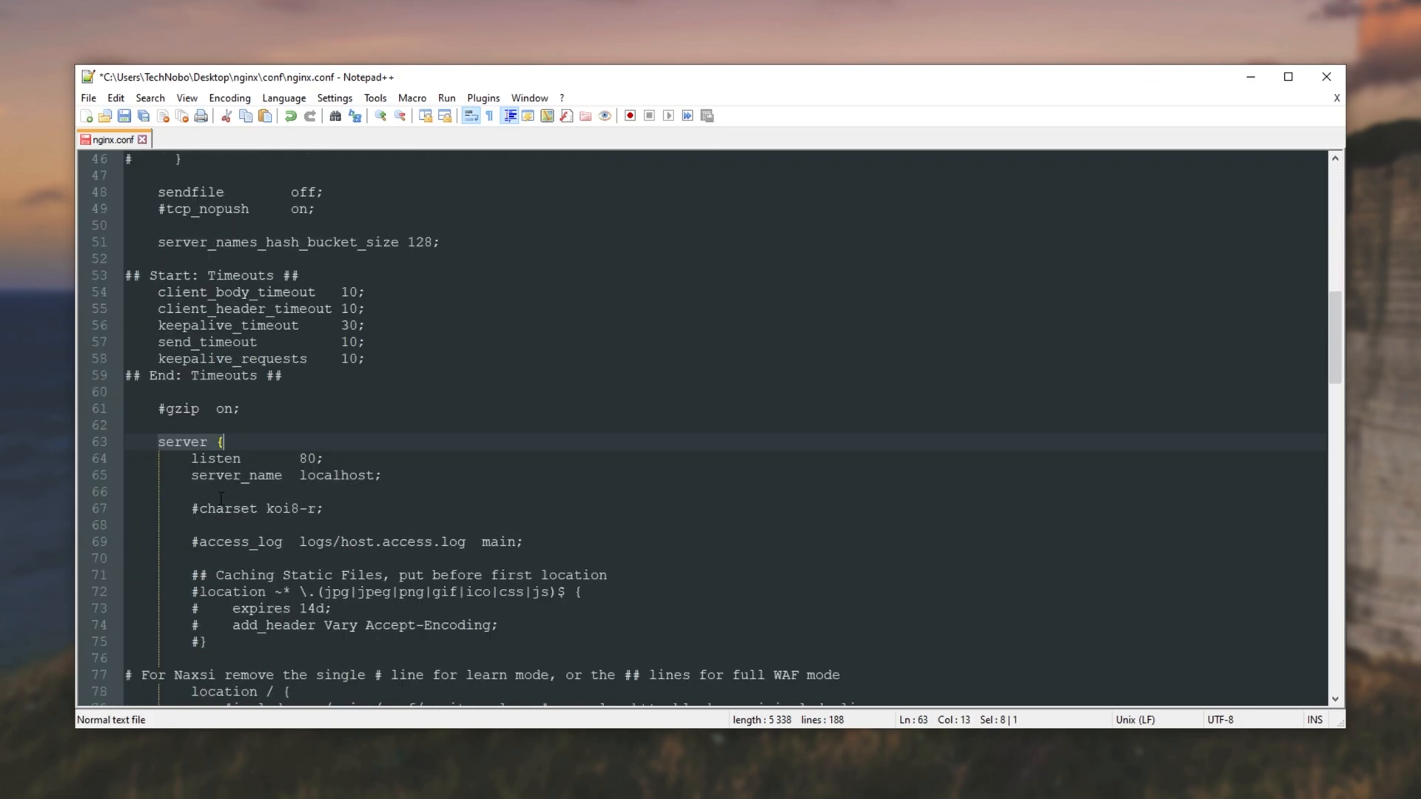
Try 8080 as the listen port of the http server block, and restore it to 80
left_click(308, 458)
double_click(308, 459)
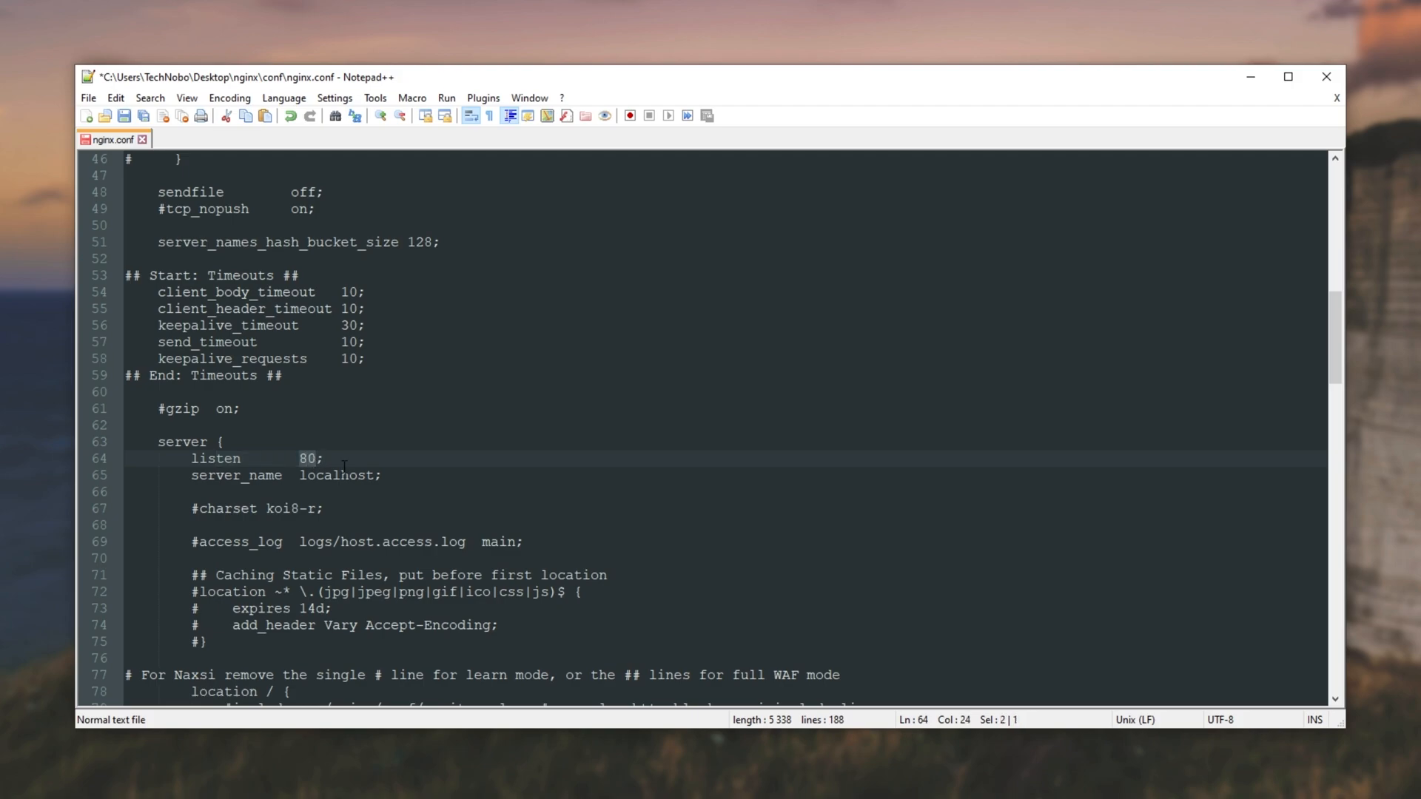
type("8080")
key("BackSpace")
key("BackSpace")
Try deleting the entire http block from nginx.conf, and undo the deletion
left_click_drag(1338, 345, 1341, 215)
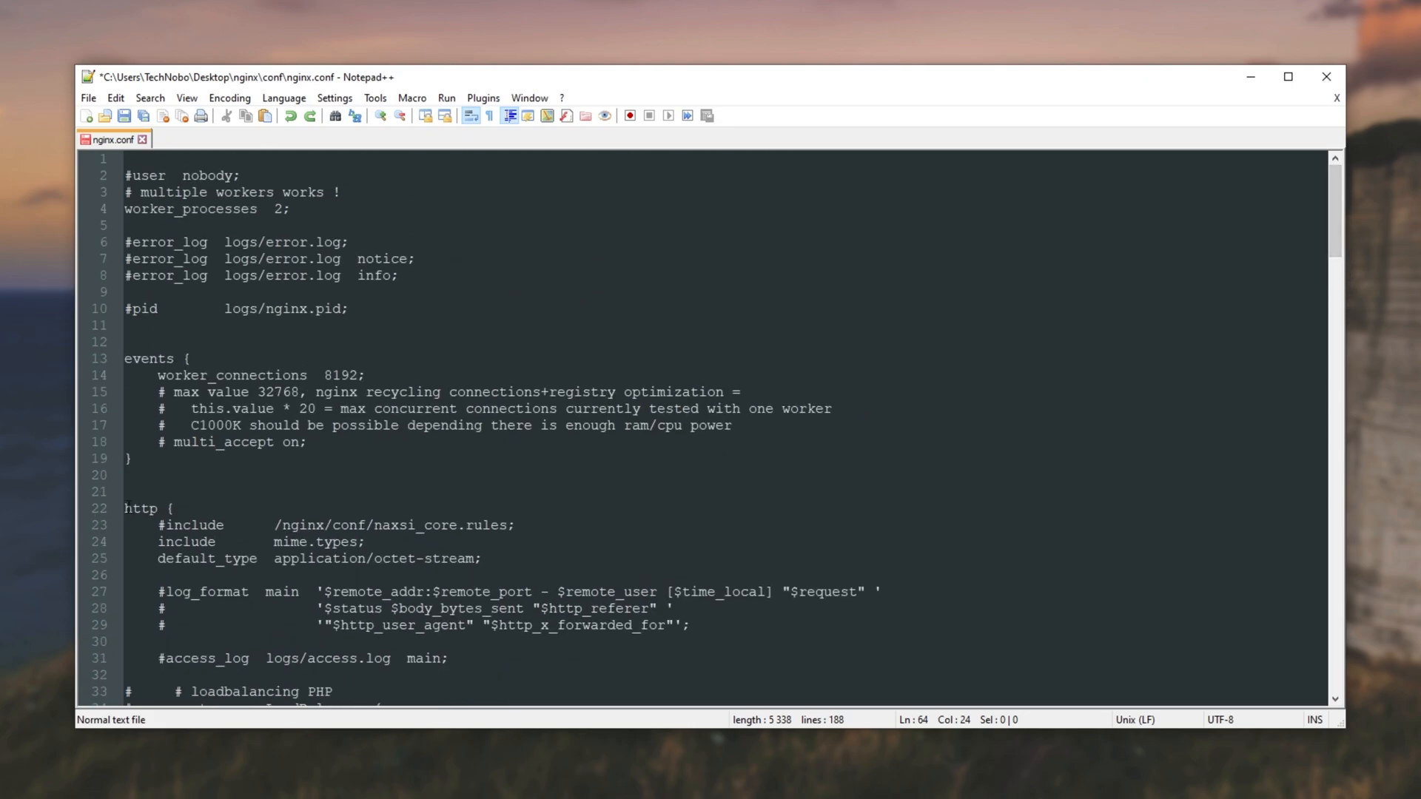
left_click_drag(127, 506, 224, 508)
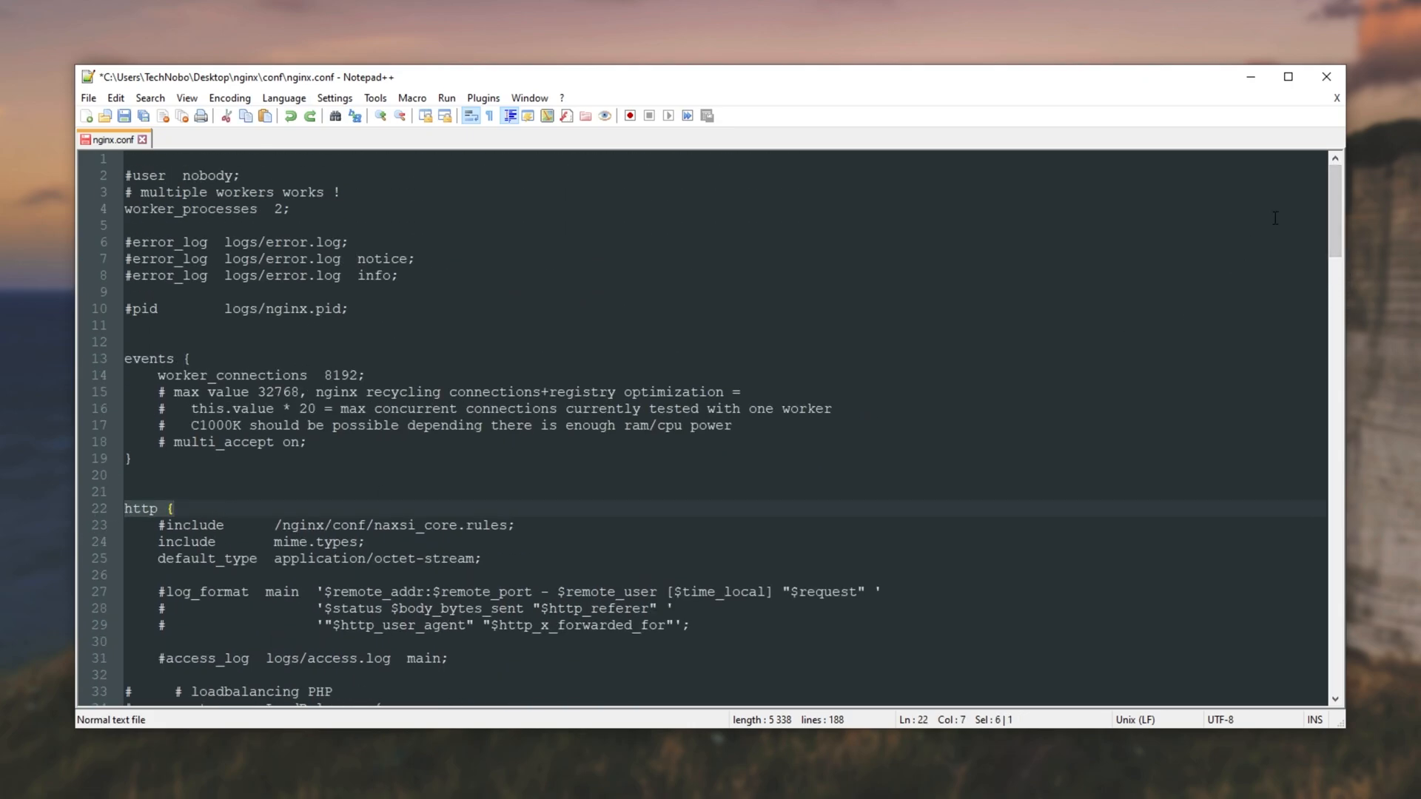
left_click_drag(1335, 201, 1293, 650)
left_click(177, 473, "shift")
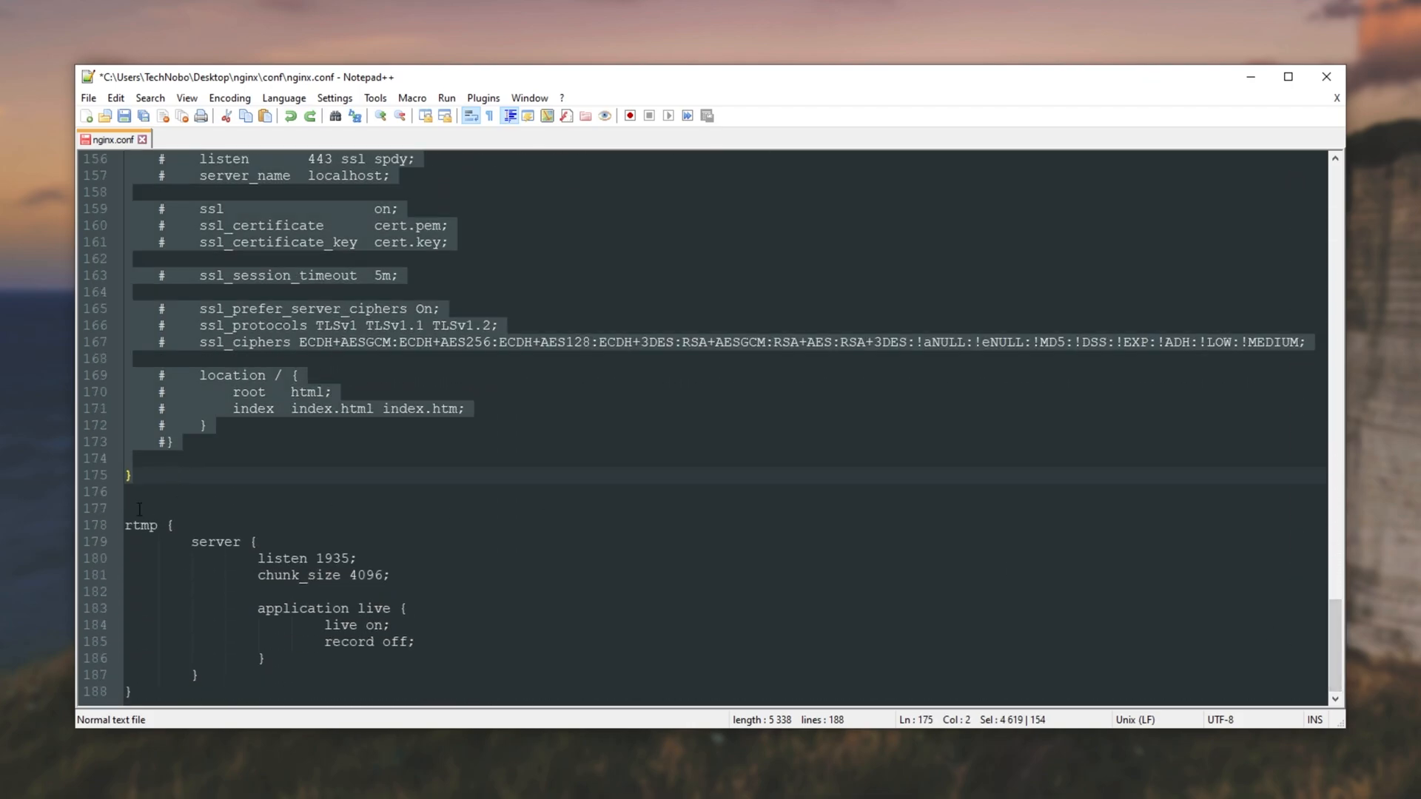
key("Delete")
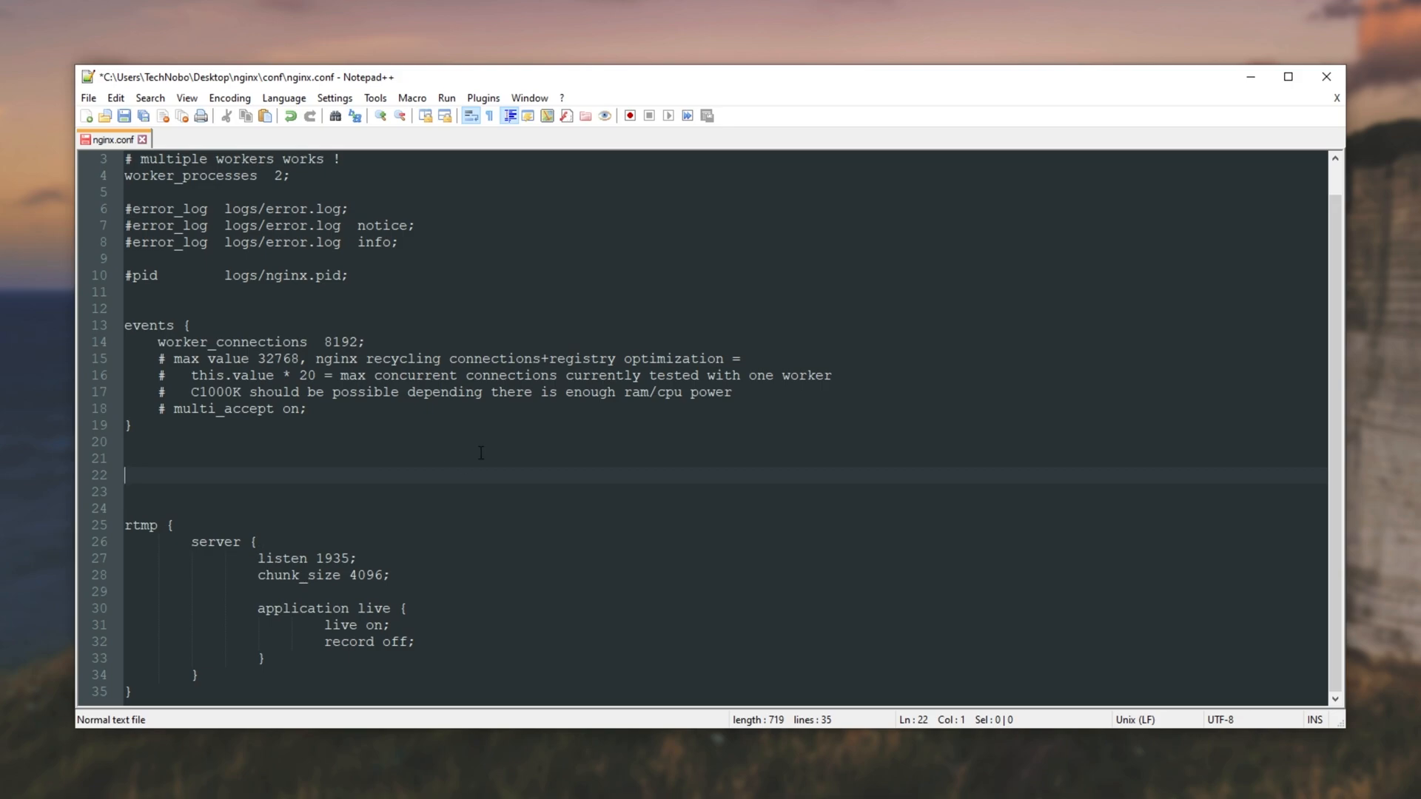
key("ctrl+z")
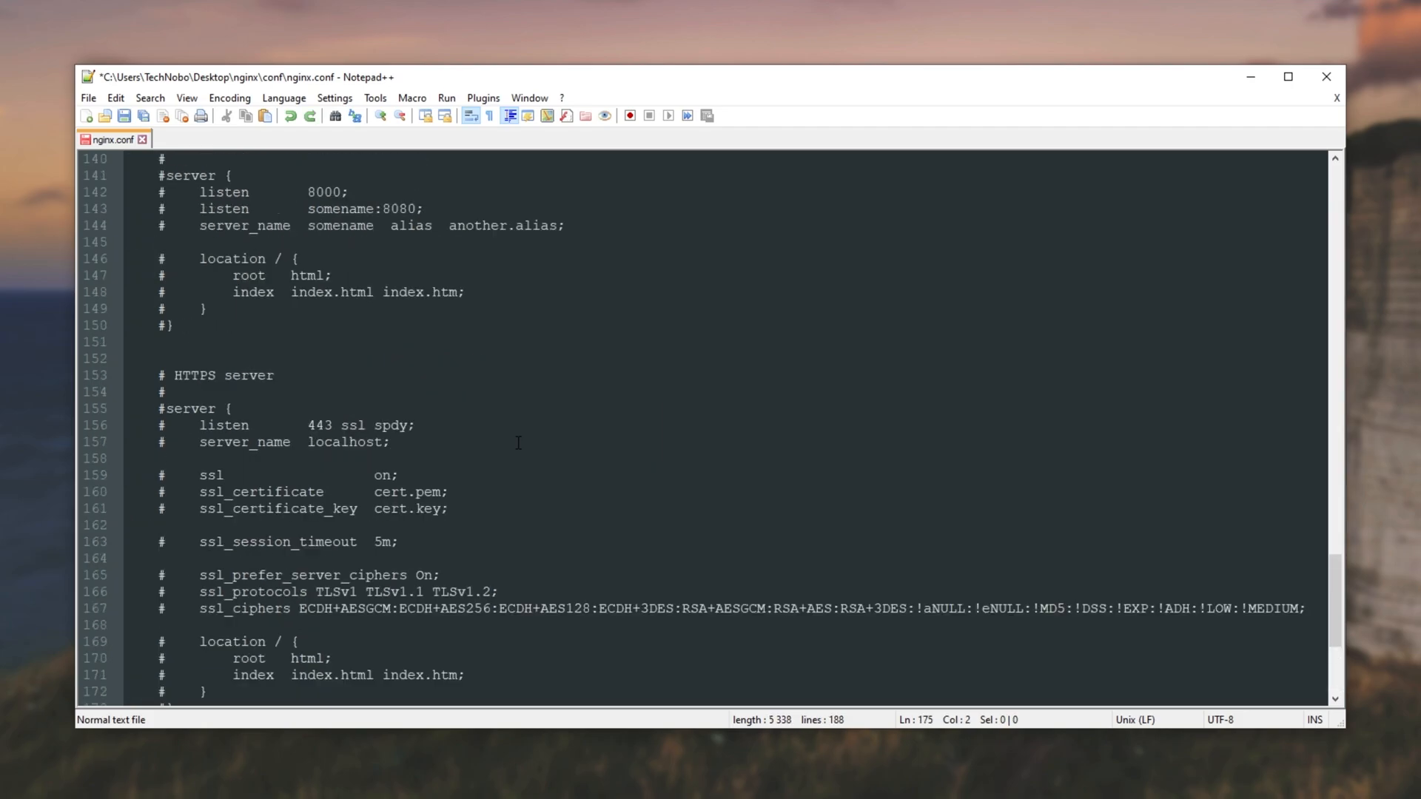
Save nginx.conf with the rtmp block at the end of the file
scroll(518, 442, "down", 6)
left_click_drag(125, 524, 311, 714)
left_click(313, 694)
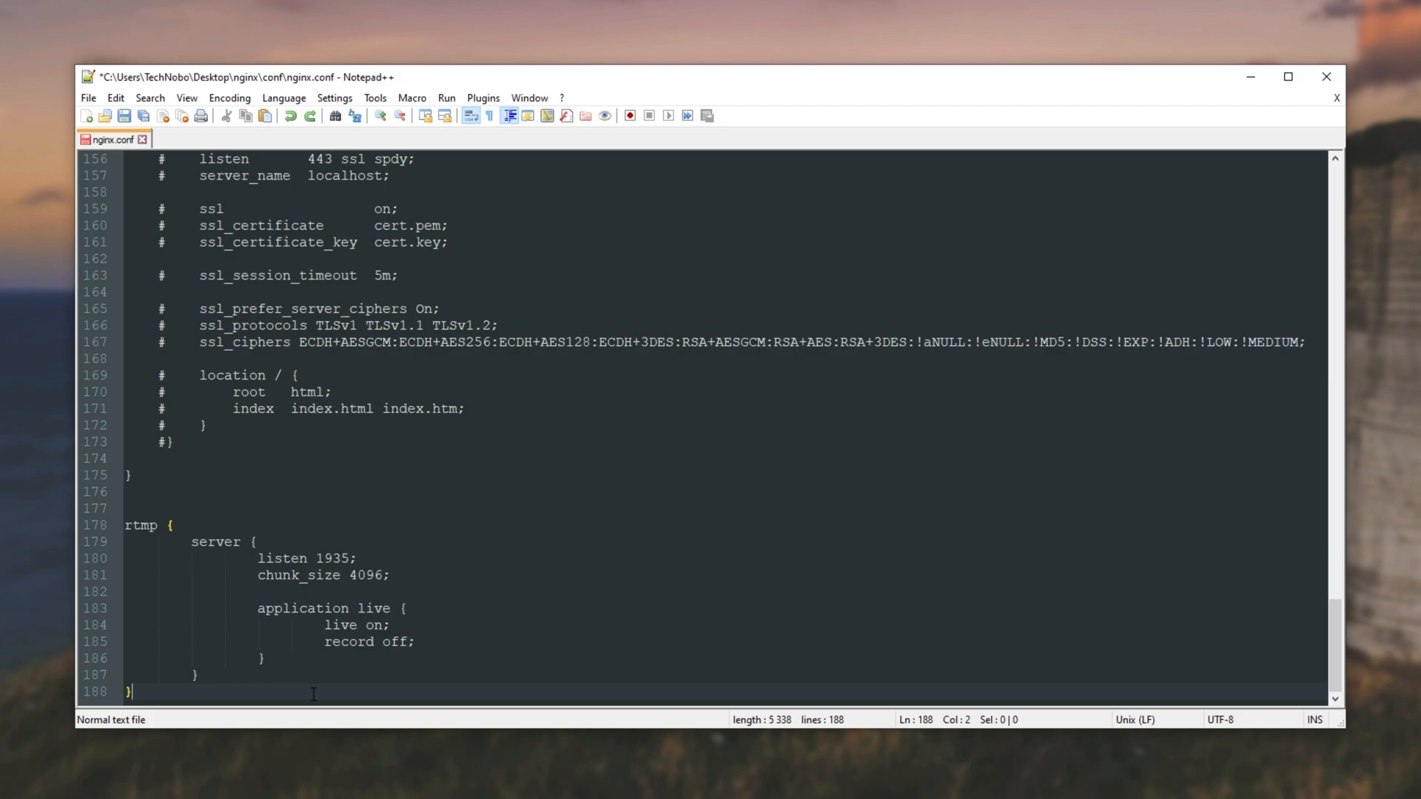
key("ctrl+s")
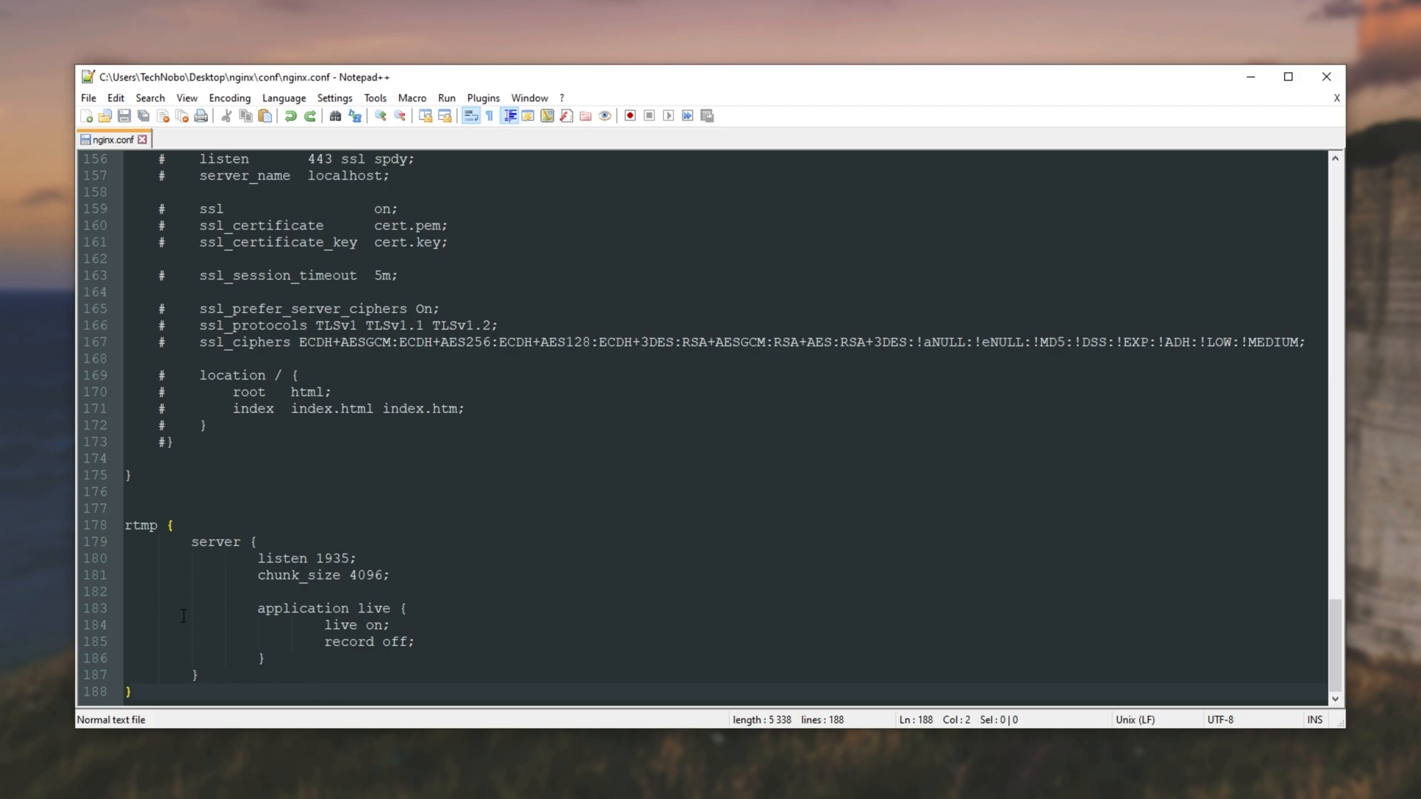
left_click(1387, 568)
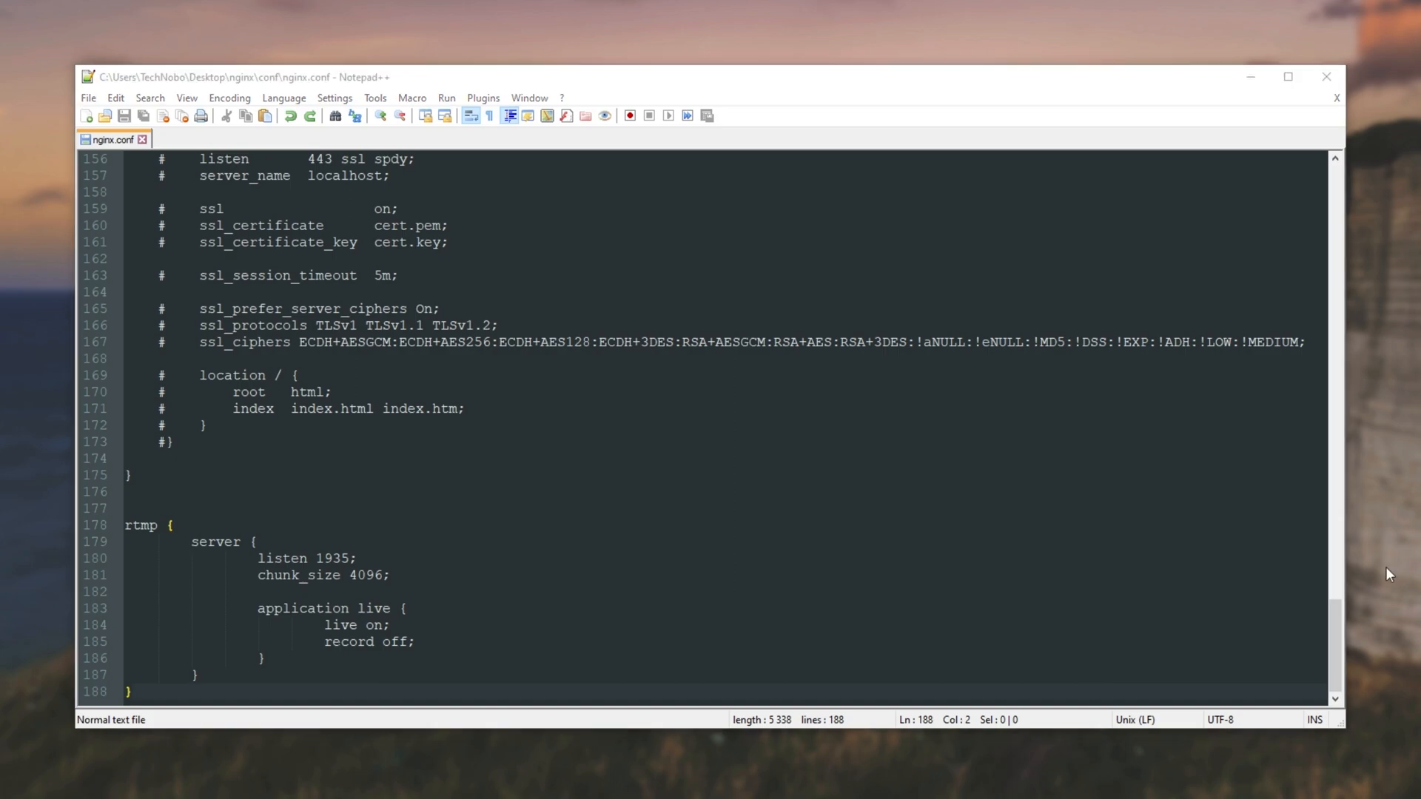
left_click(537, 638)
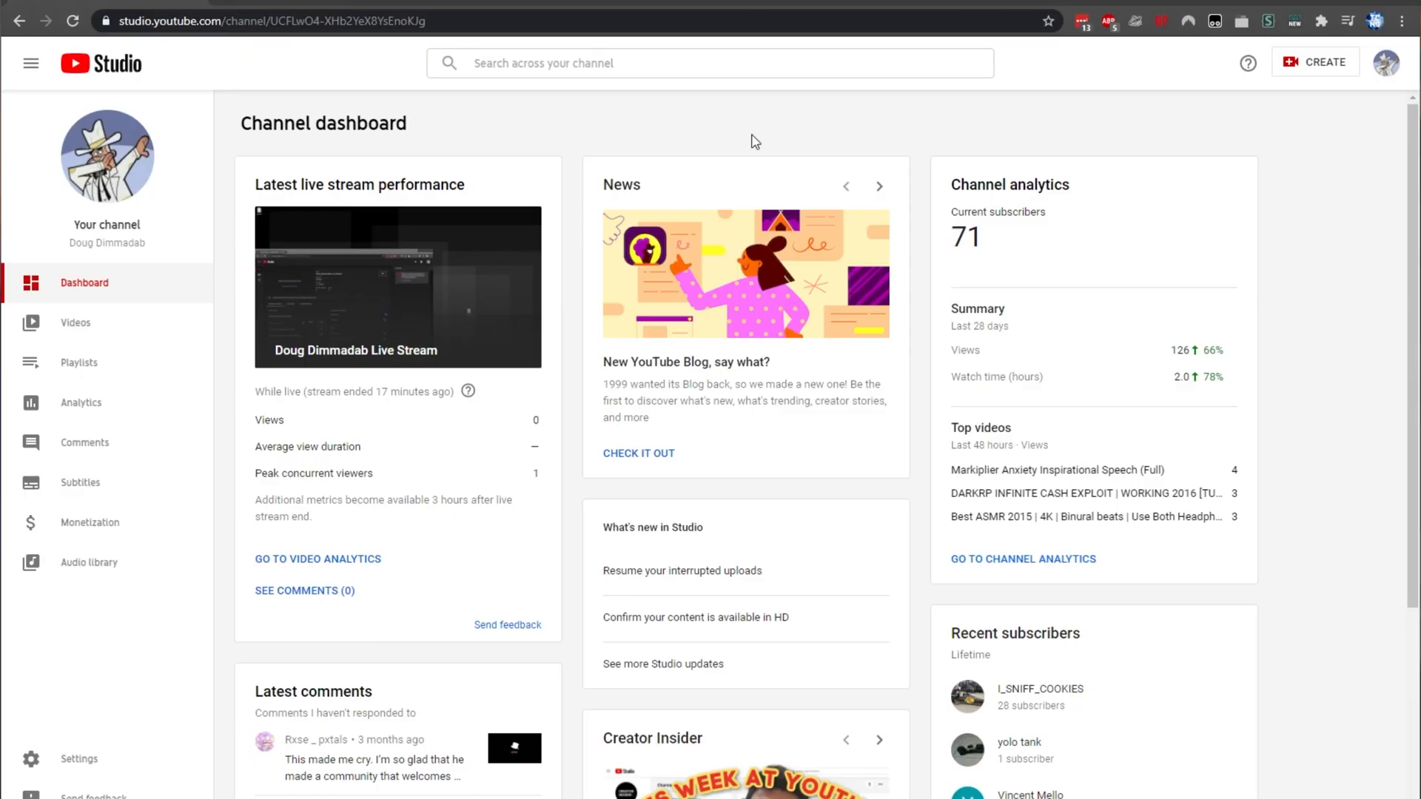
Open the Go live page in YouTube Studio, copy the primary stream URL, and return to nginx.conf
left_click(1316, 65)
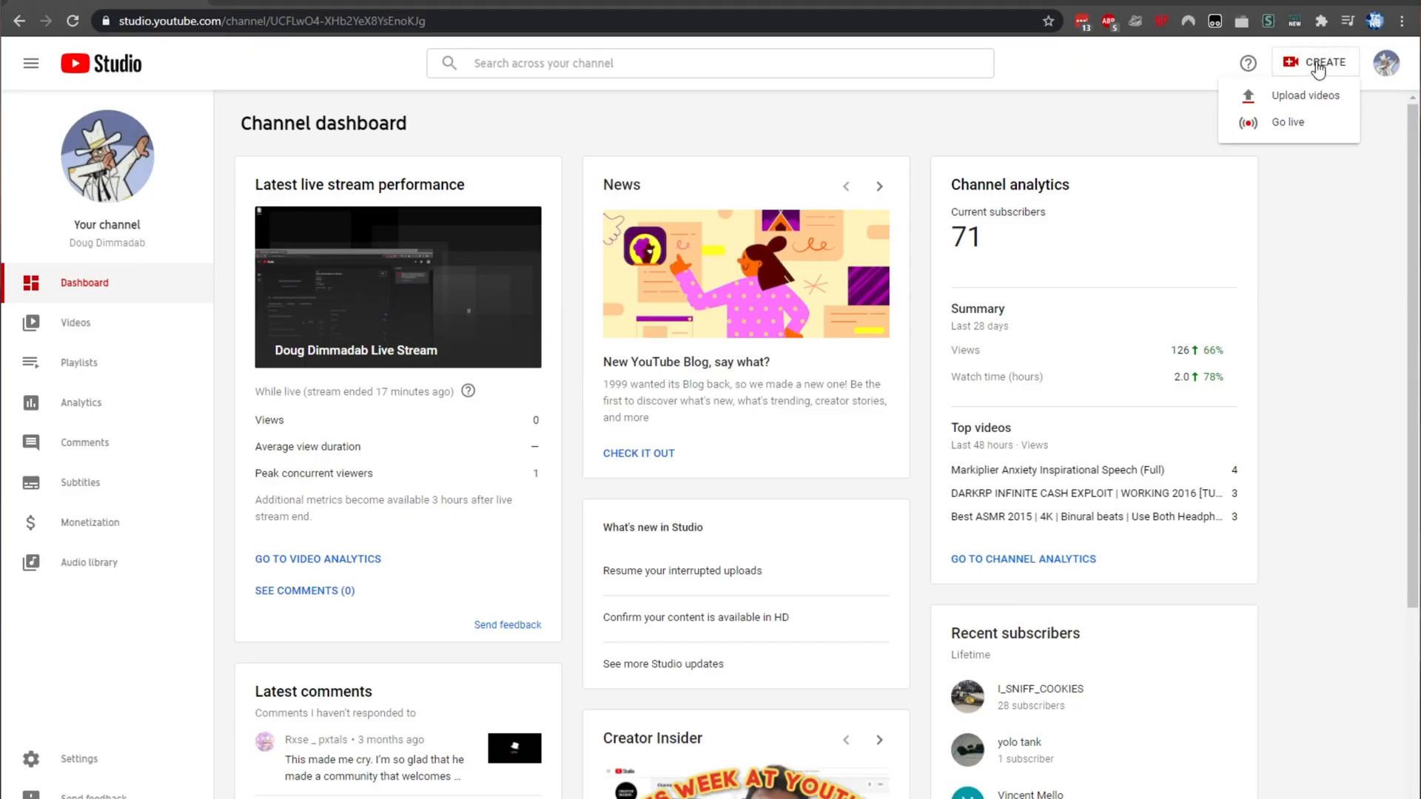
left_click(1304, 123)
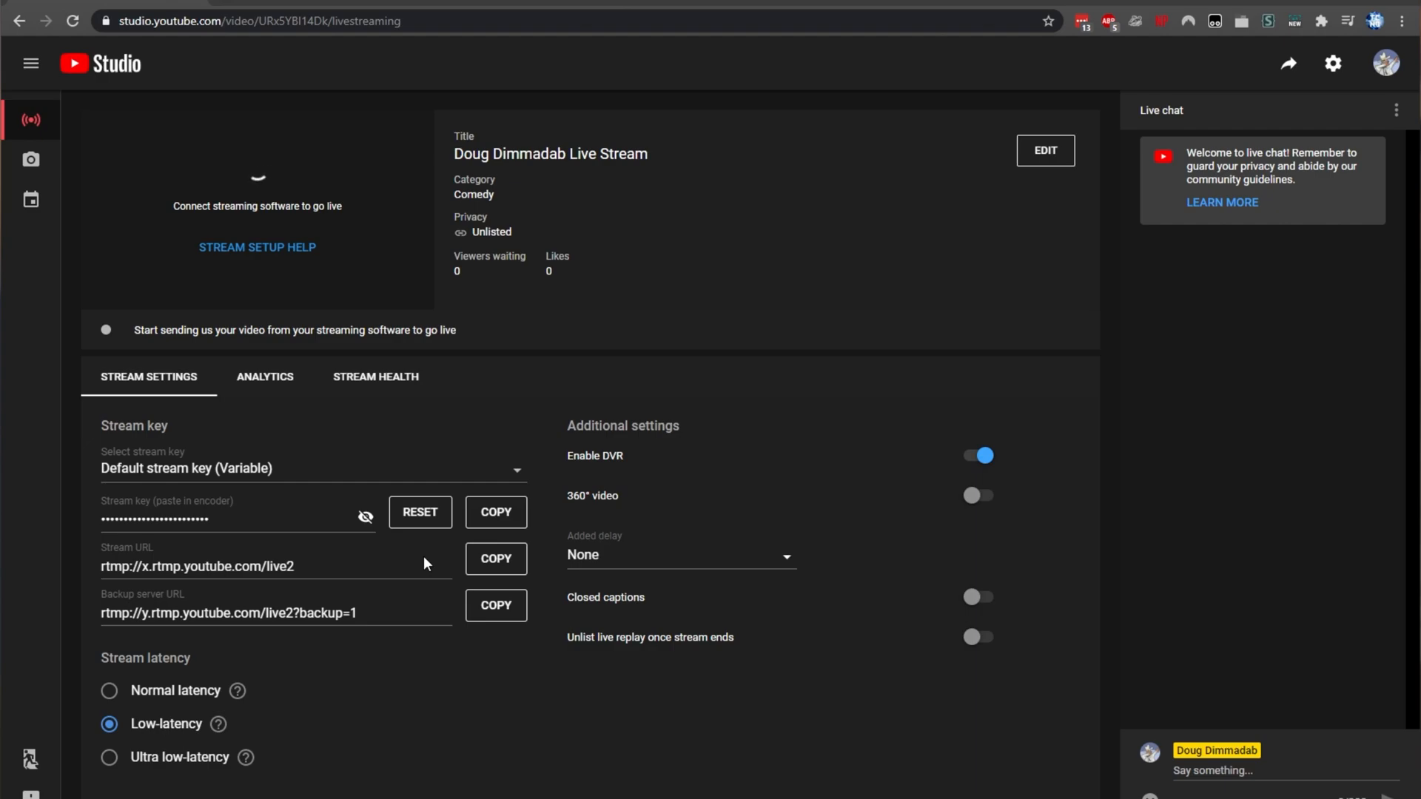
left_click(496, 559)
key("alt+Tab")
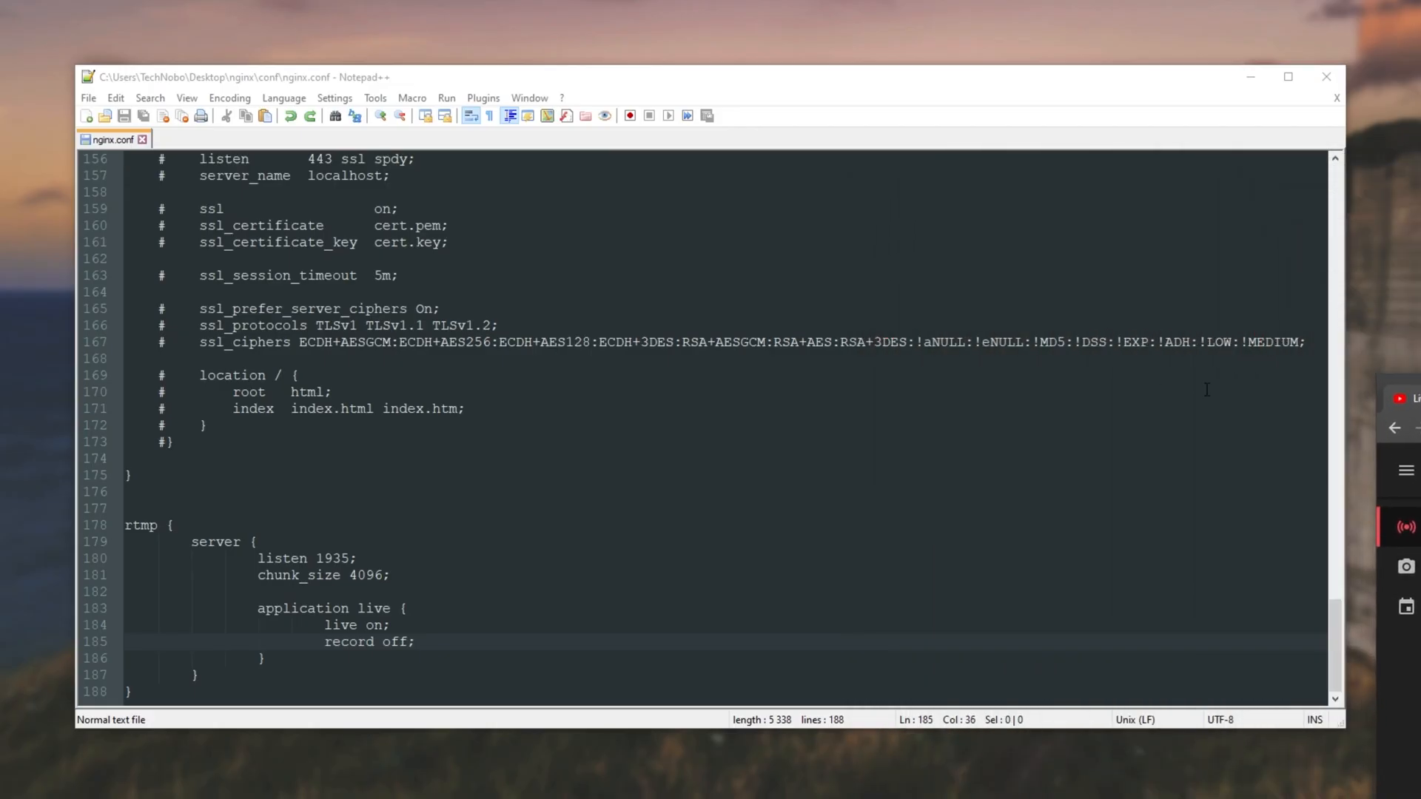
Add a push line with rtmp://x.rtmp.youtube.com/live2/ below record off in the live application block
left_click(574, 298)
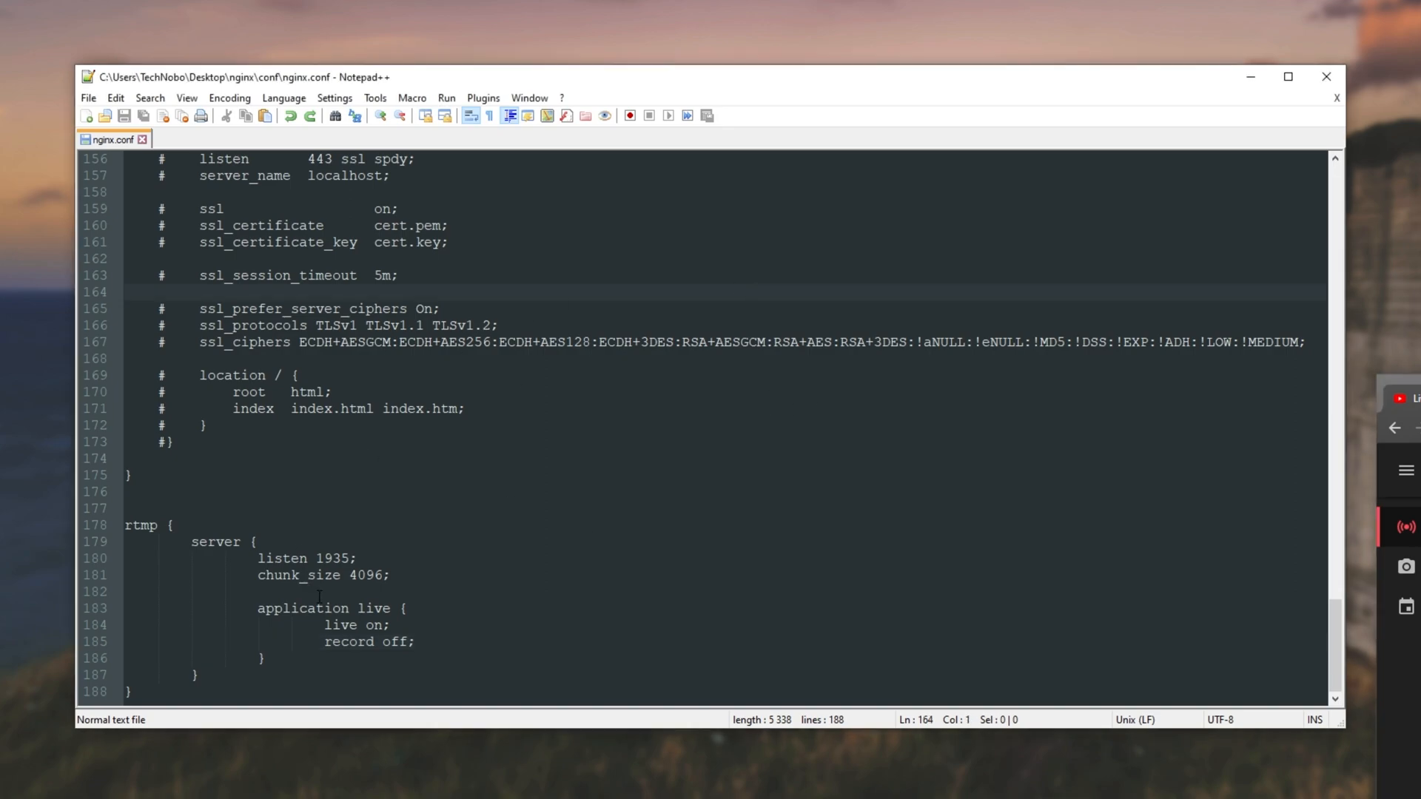
left_click_drag(267, 608, 391, 609)
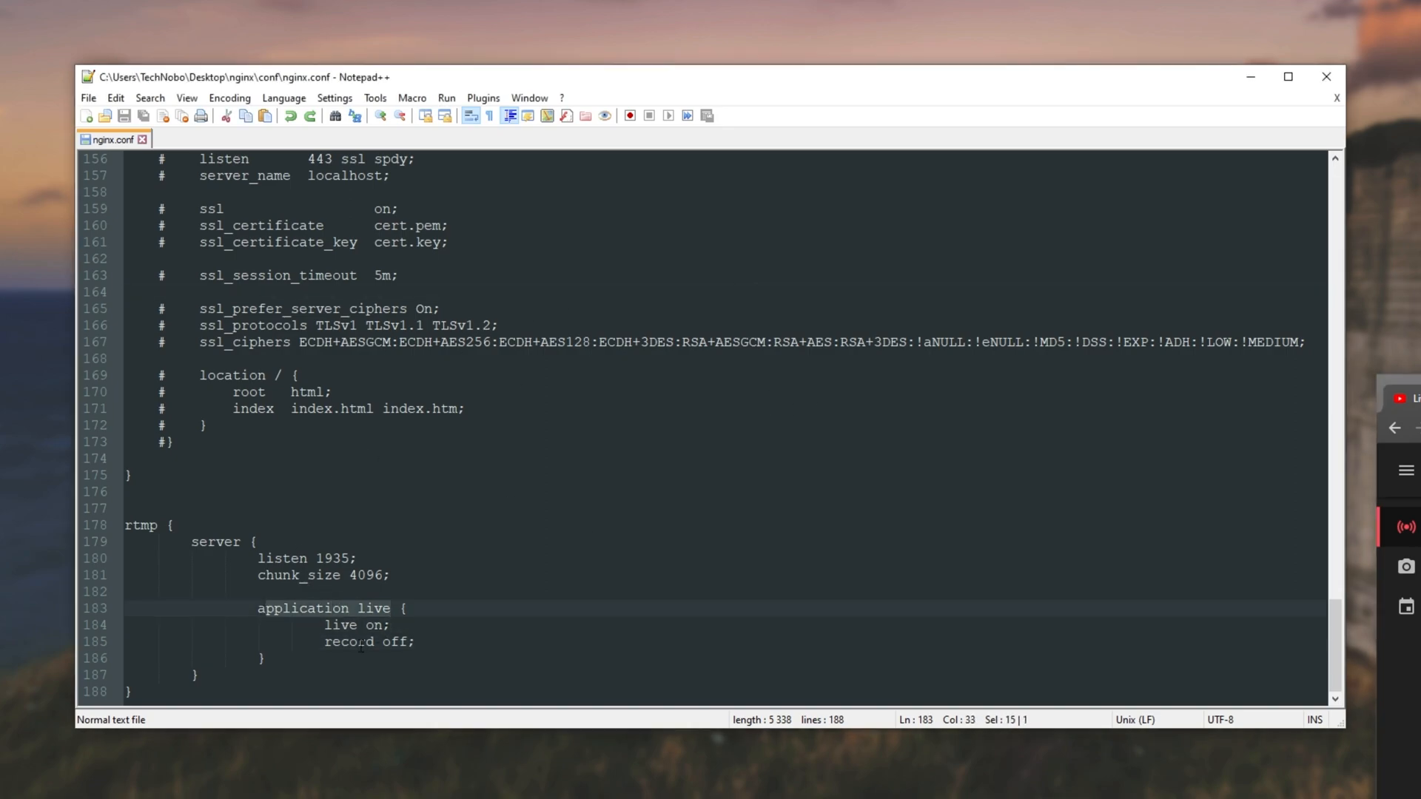
left_click_drag(325, 642, 417, 642)
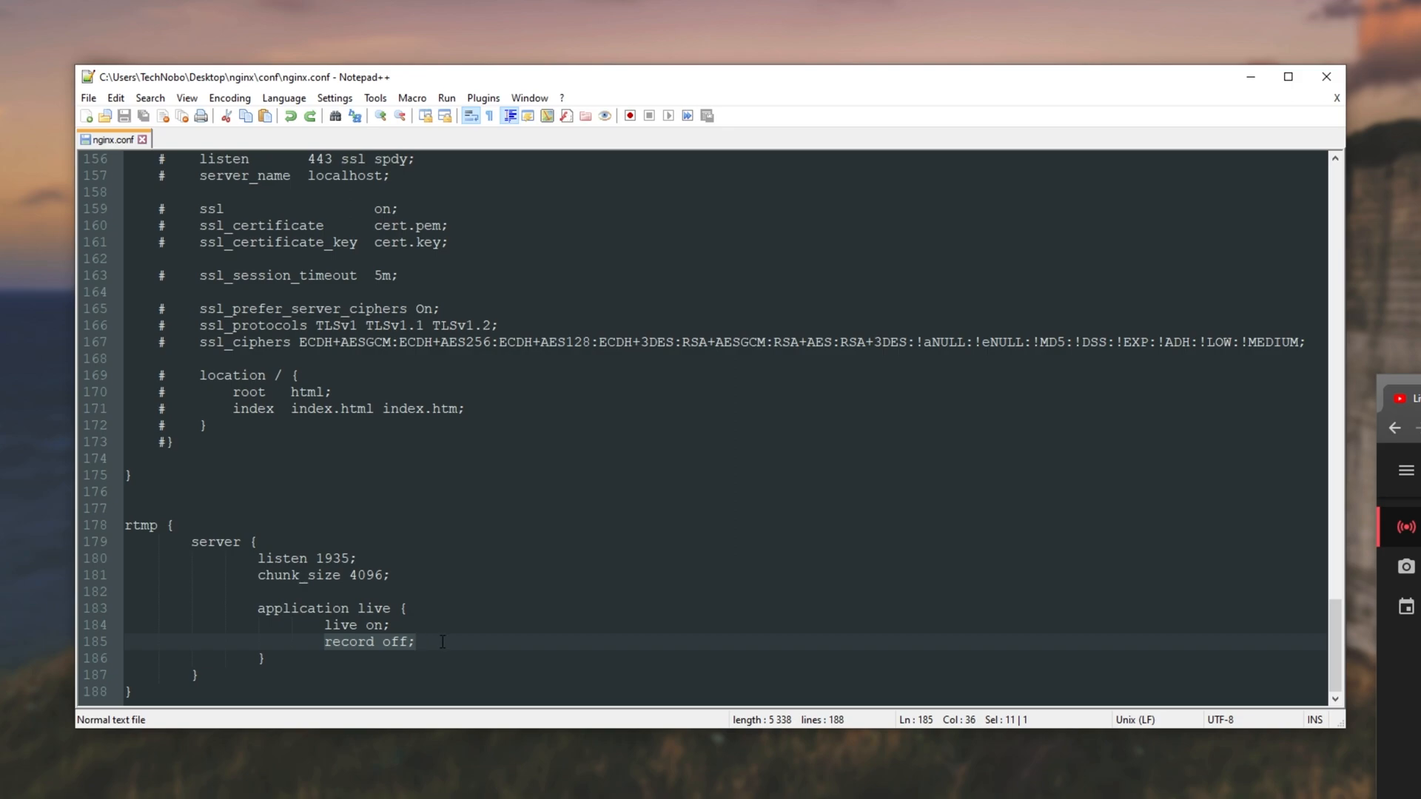
left_click(443, 642)
key("Return")
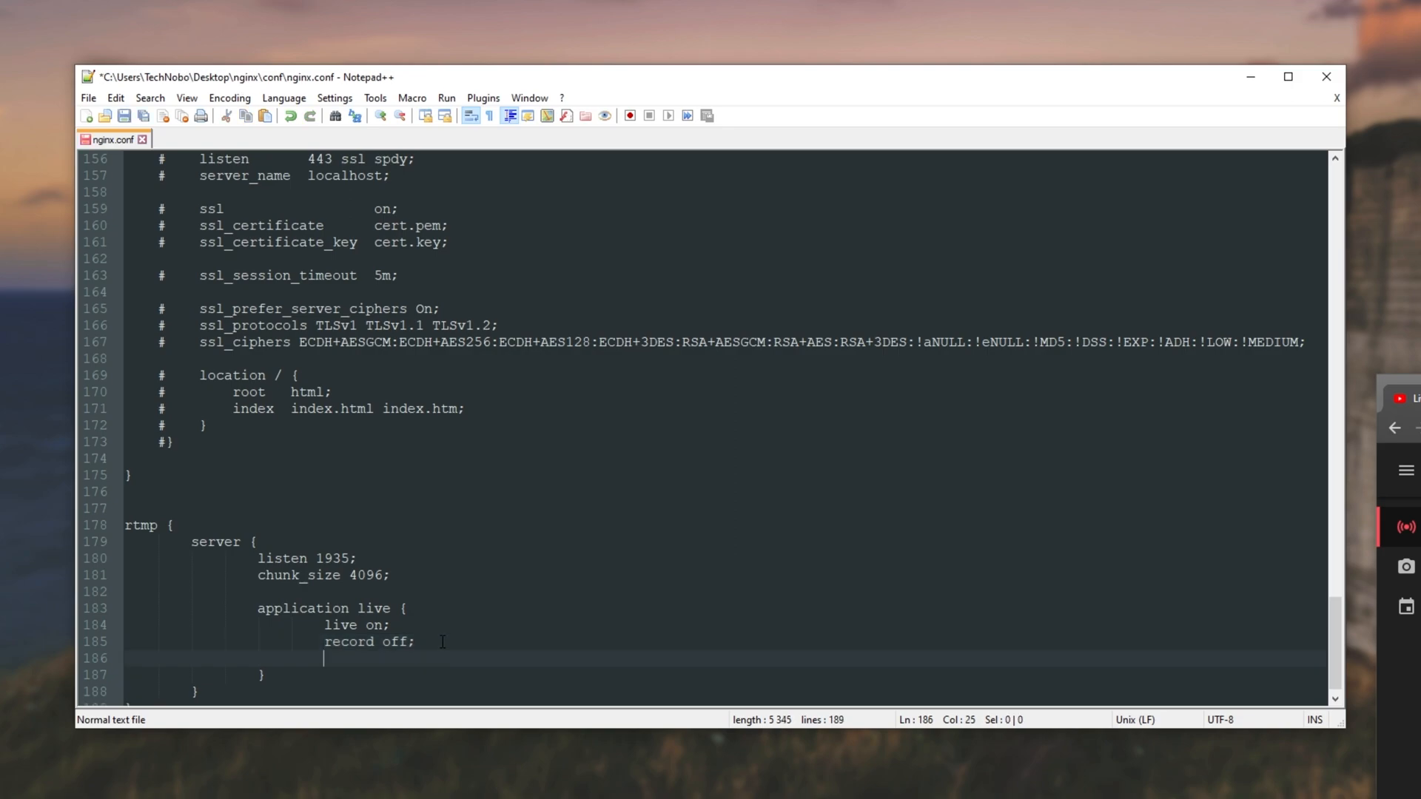
type("push")
key("ctrl+v")
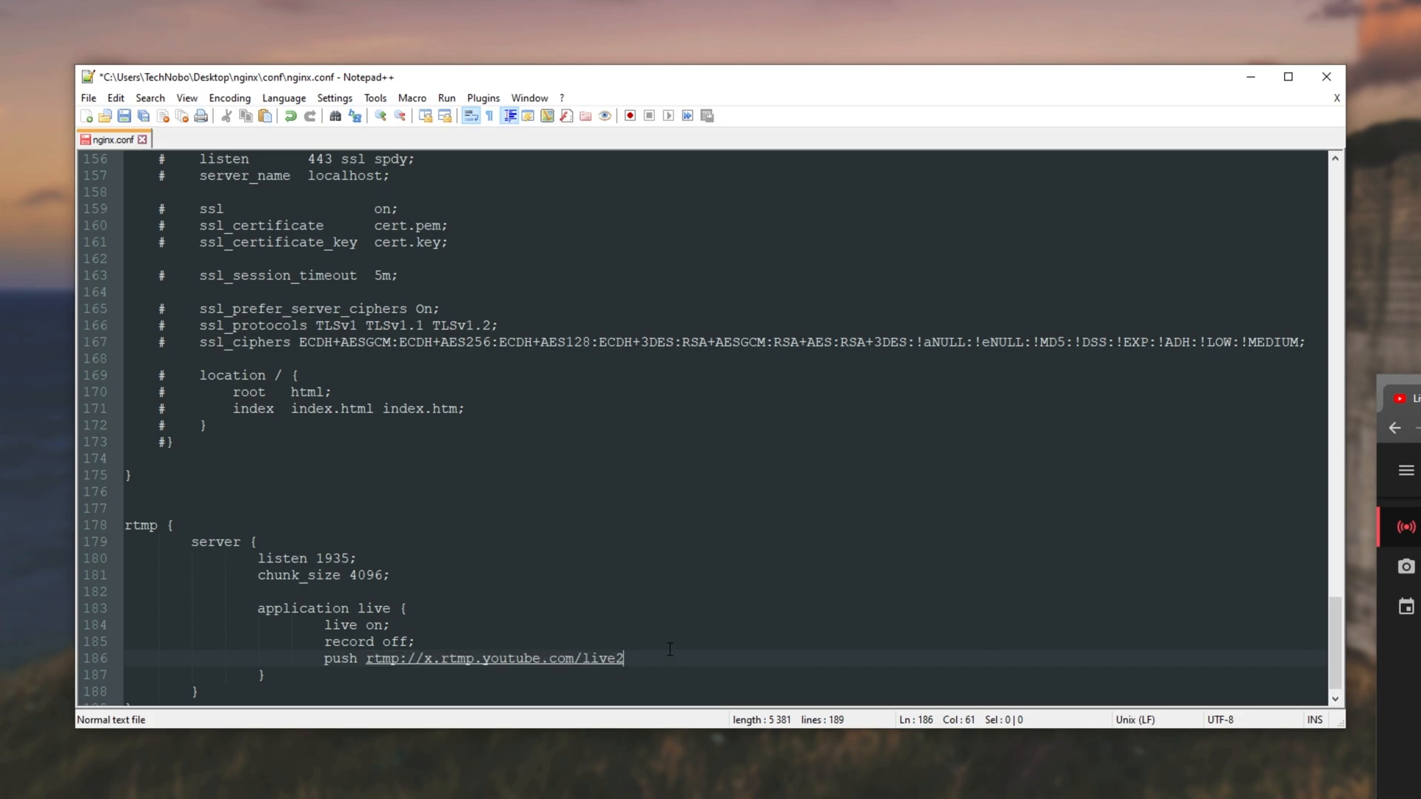
type("/")
Copy the stream key from YouTube Studio and append it to the push URL in nginx.conf, ending the line with a semicolon
left_click_drag(1420, 401, 776, 0)
left_click(982, 488)
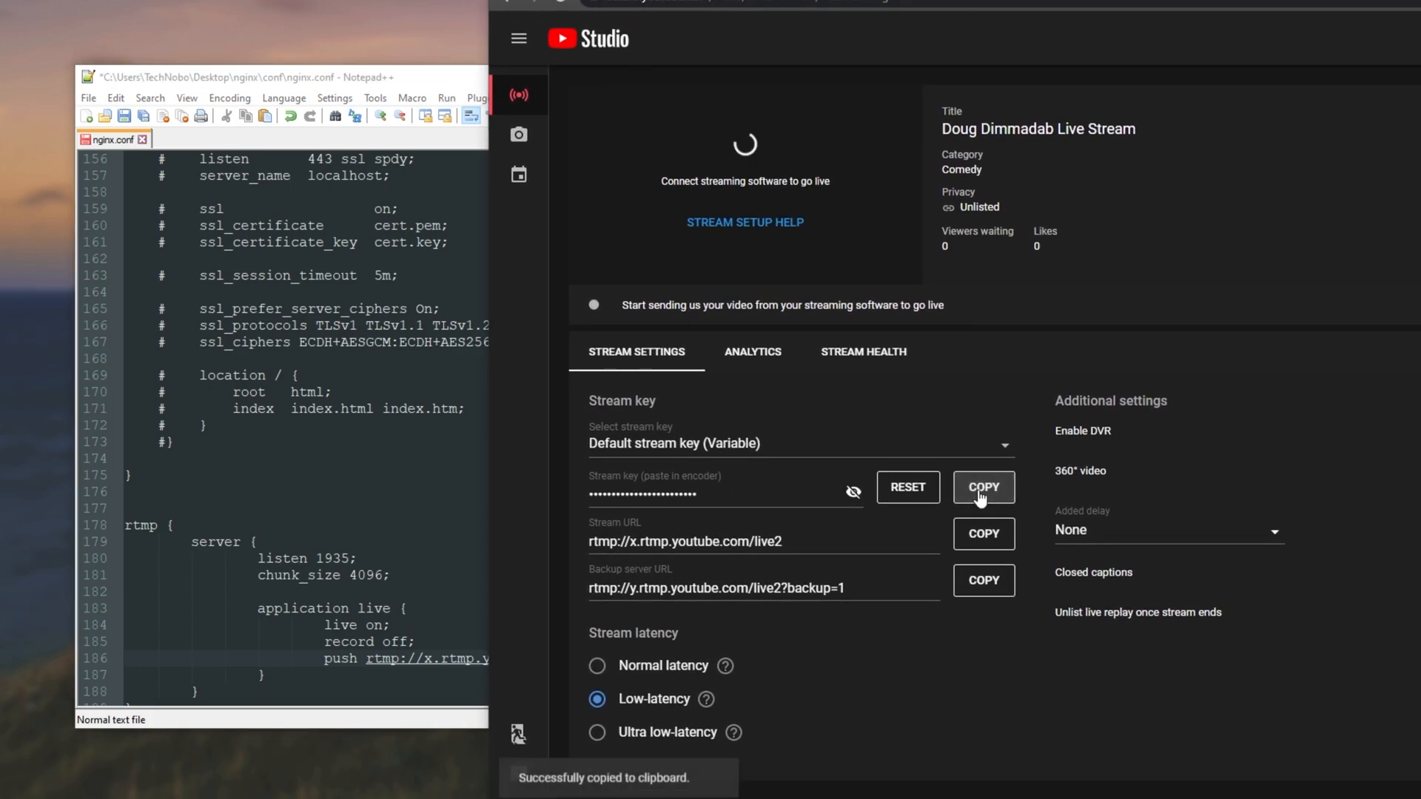
key("alt+Tab")
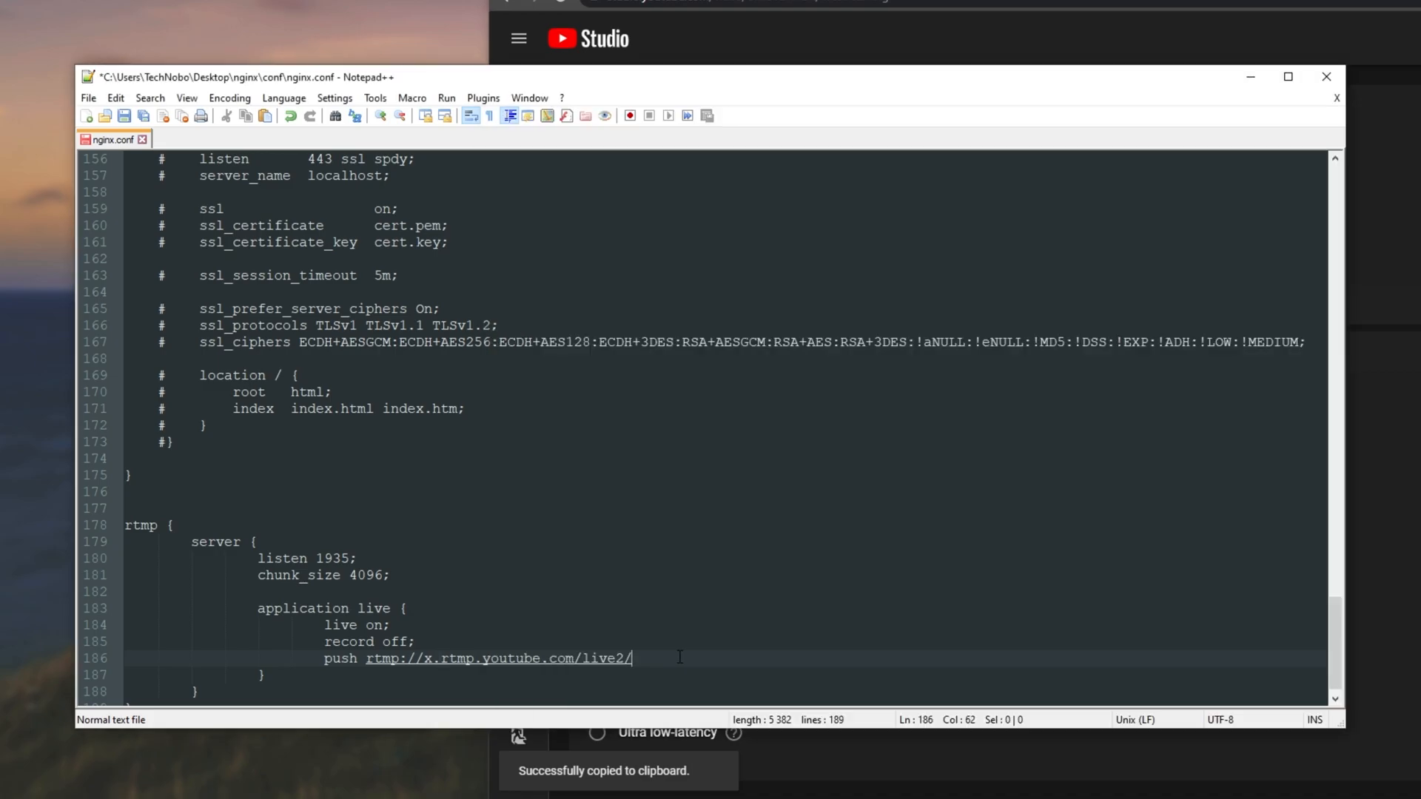
key("ctrl+v")
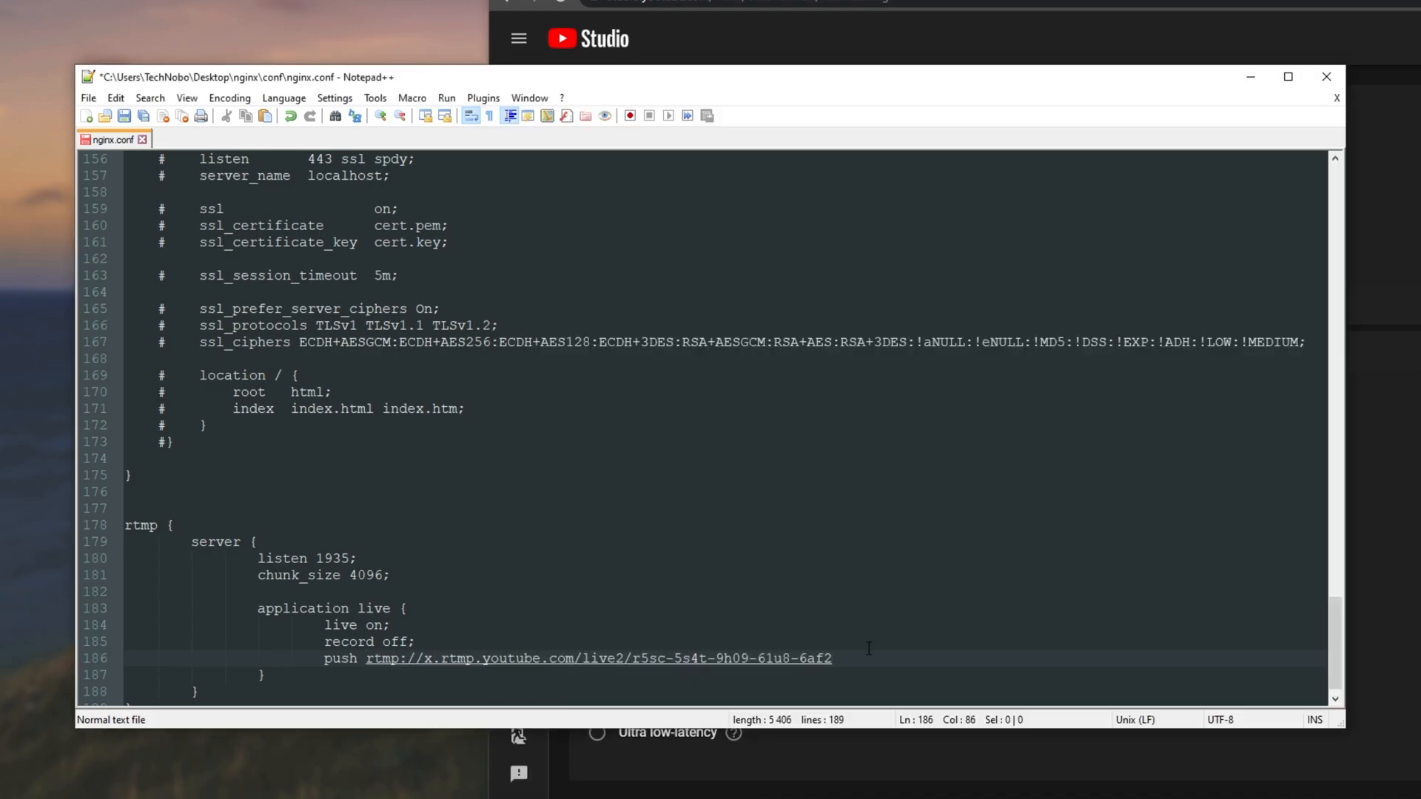
type(";")
Try a second push line to rtmp://london.twitch.tv/ with a placeholder stream key, and delete that line
key("Return")
type("push rtmp://lon")
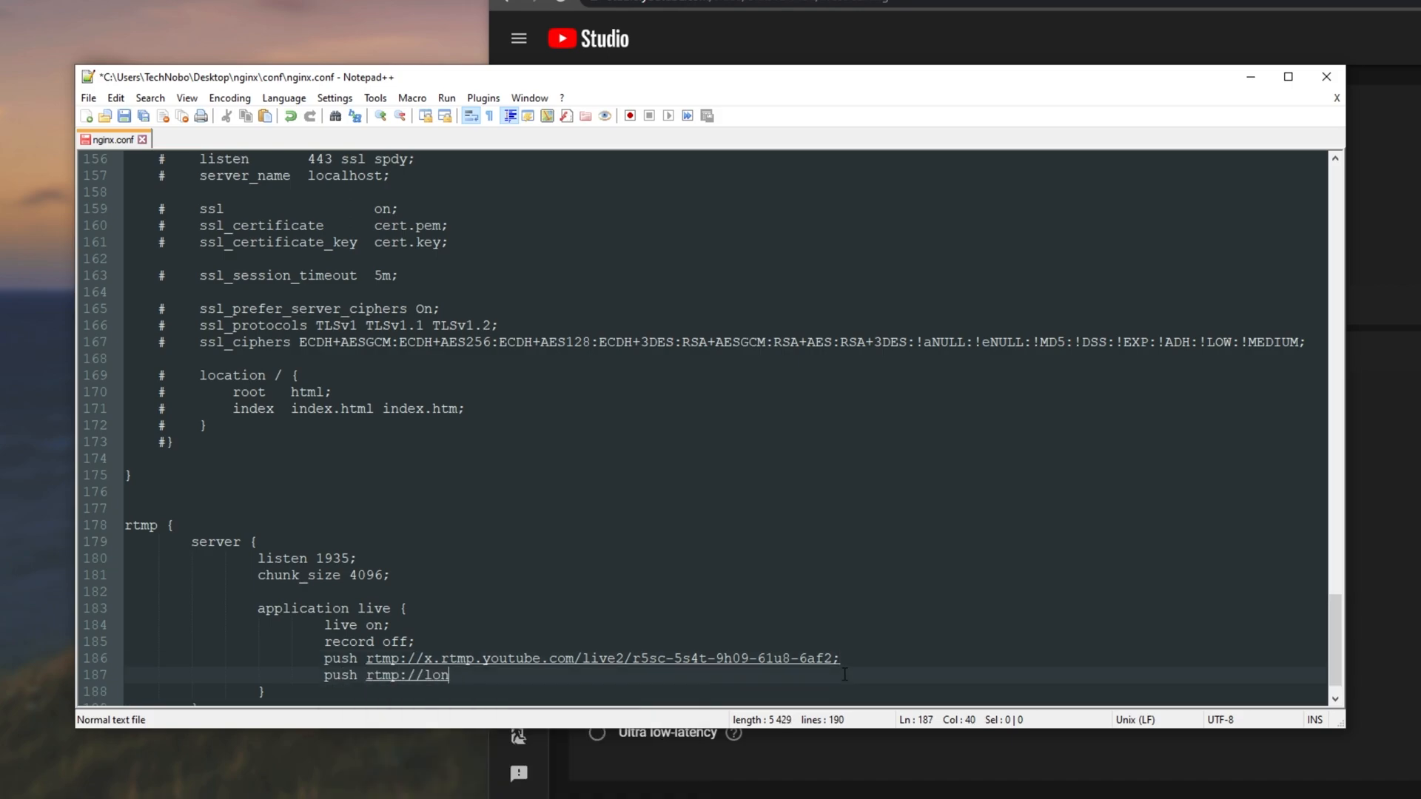
type("don.twitch.tv/")
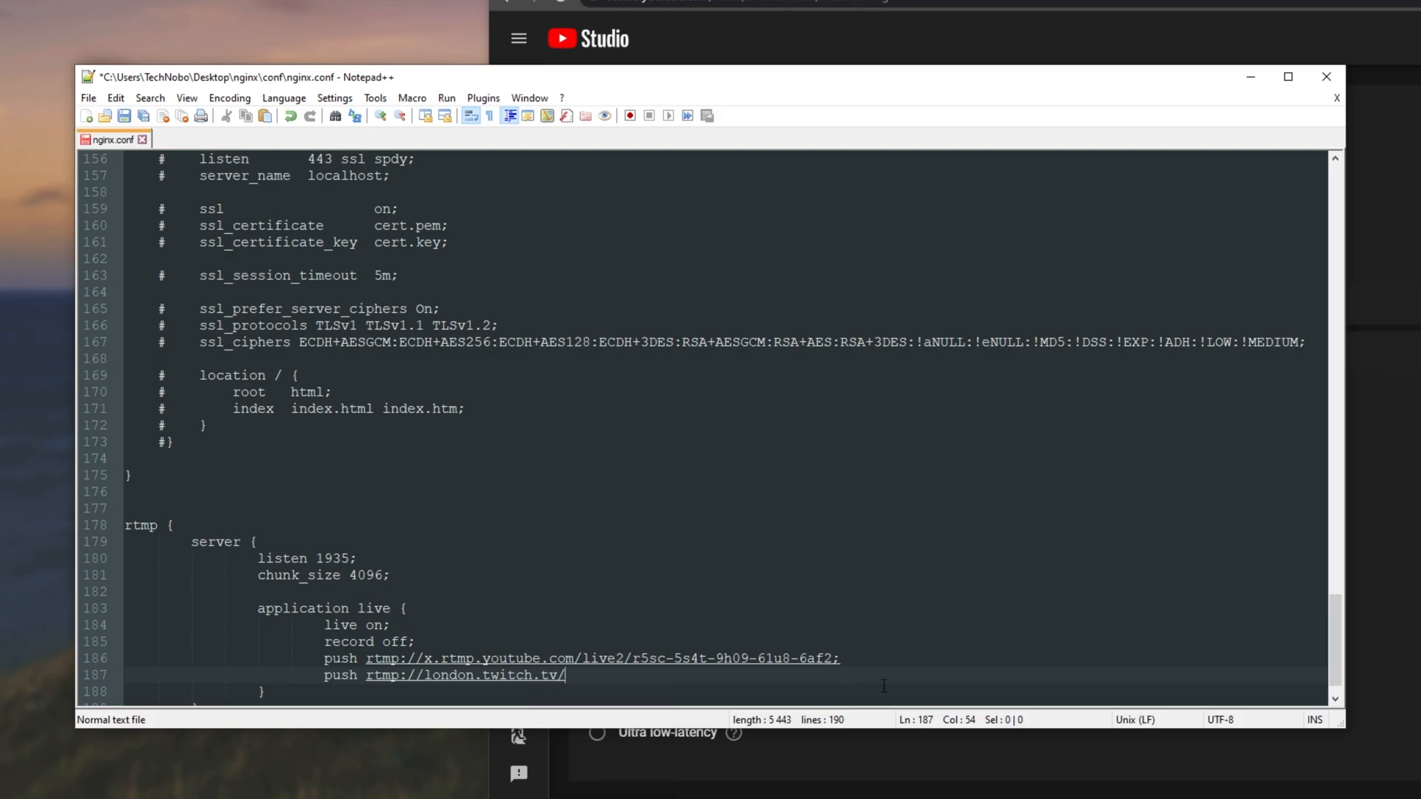
type("123asdf456;")
left_click(359, 659)
left_click(354, 676)
left_click_drag(834, 678, 152, 688)
key("BackSpace")
key("BackSpace")
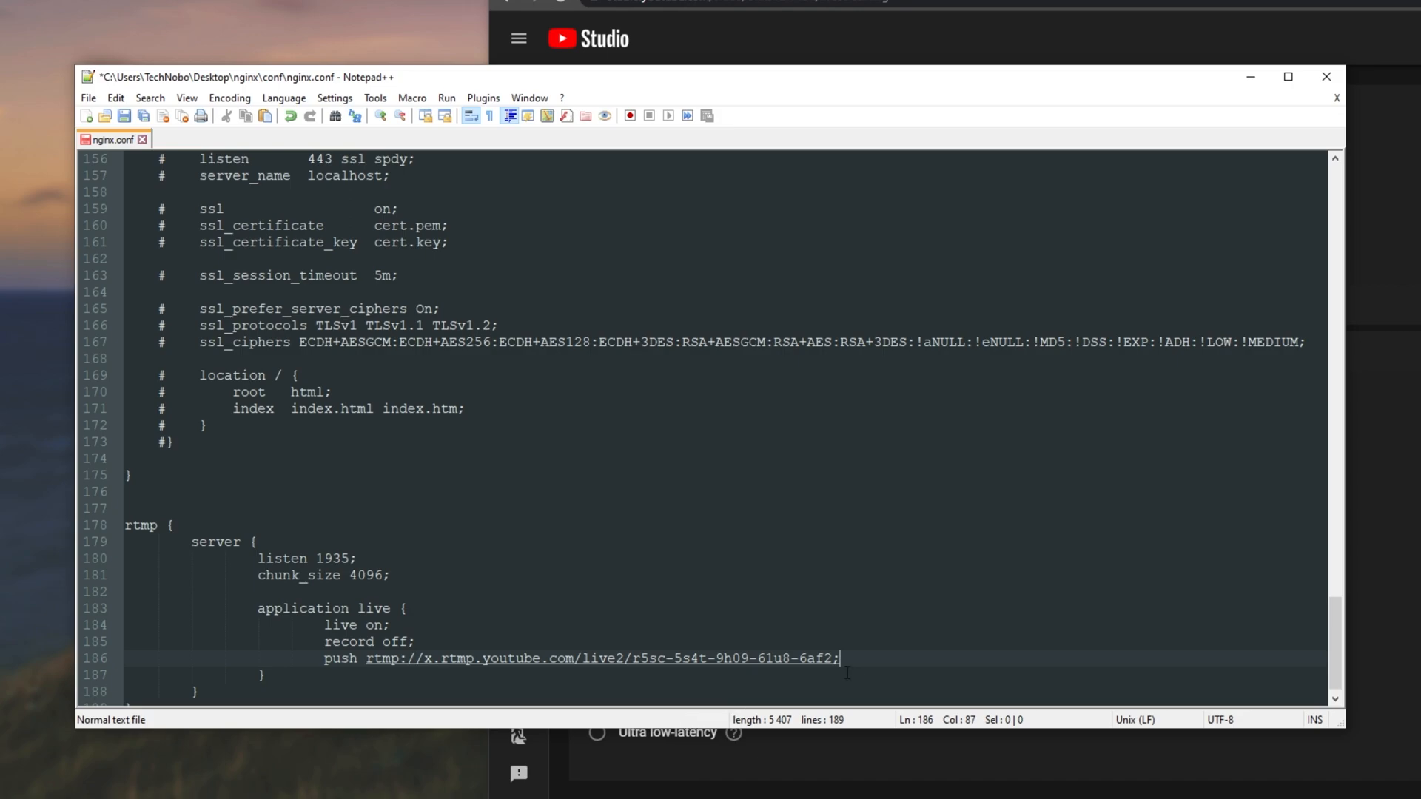
Save nginx.conf with the YouTube push line
key("ctrl+s")
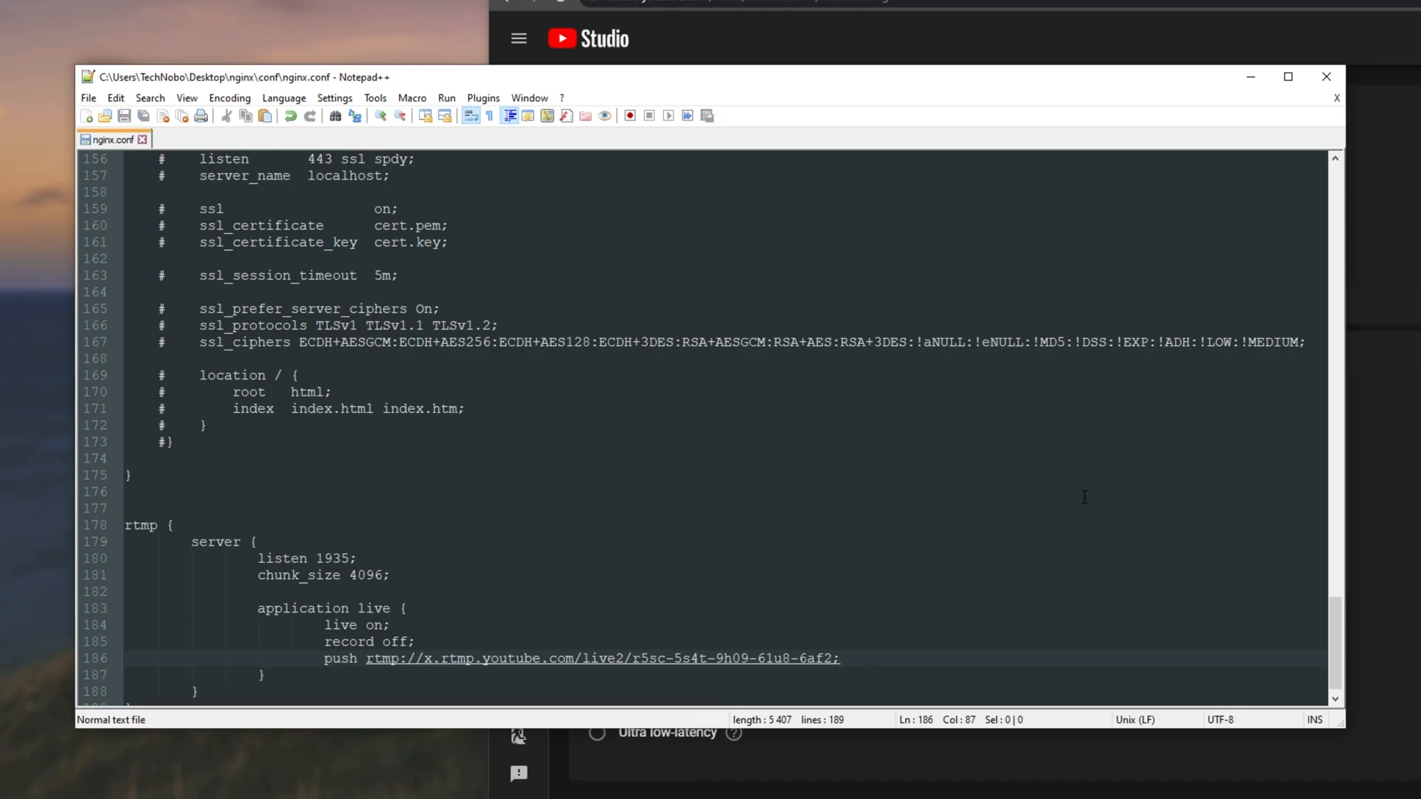
scroll(1159, 534, "down", 1)
Switch to OBS, reposition and enlarge its window, and open the Stream settings
key("alt+Tab")
left_click_drag(702, 284, 653, 114)
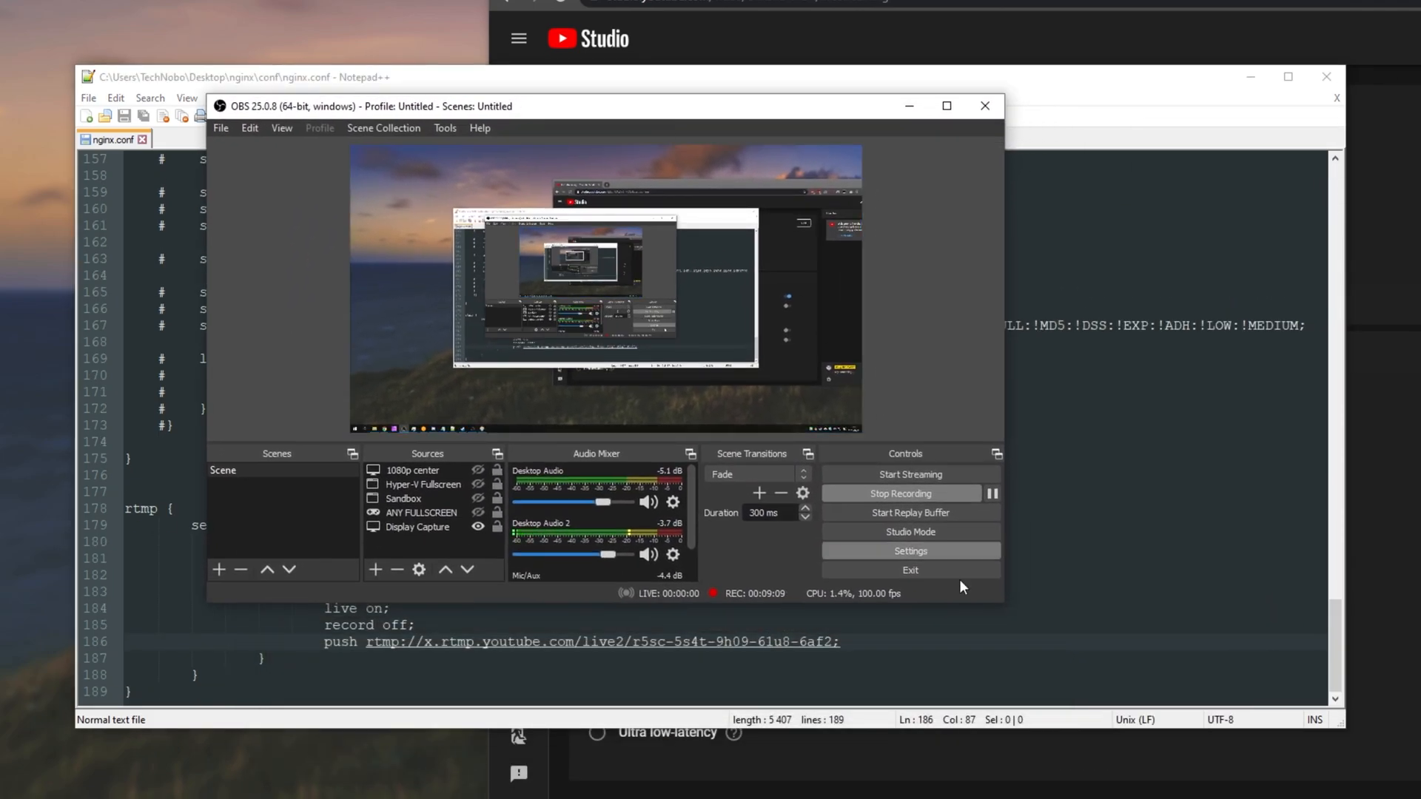
left_click_drag(1007, 609, 1292, 700)
left_click(1100, 647)
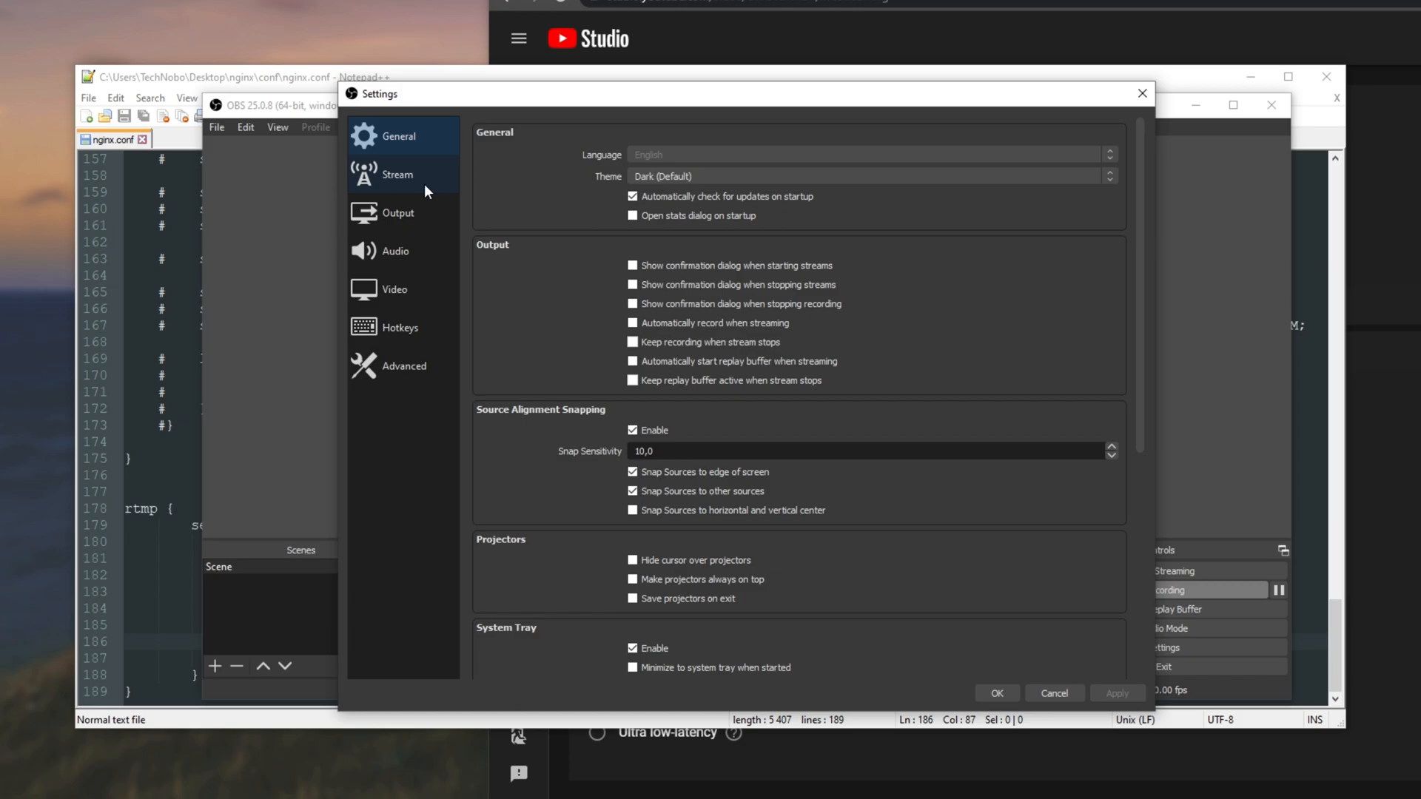
left_click(426, 190)
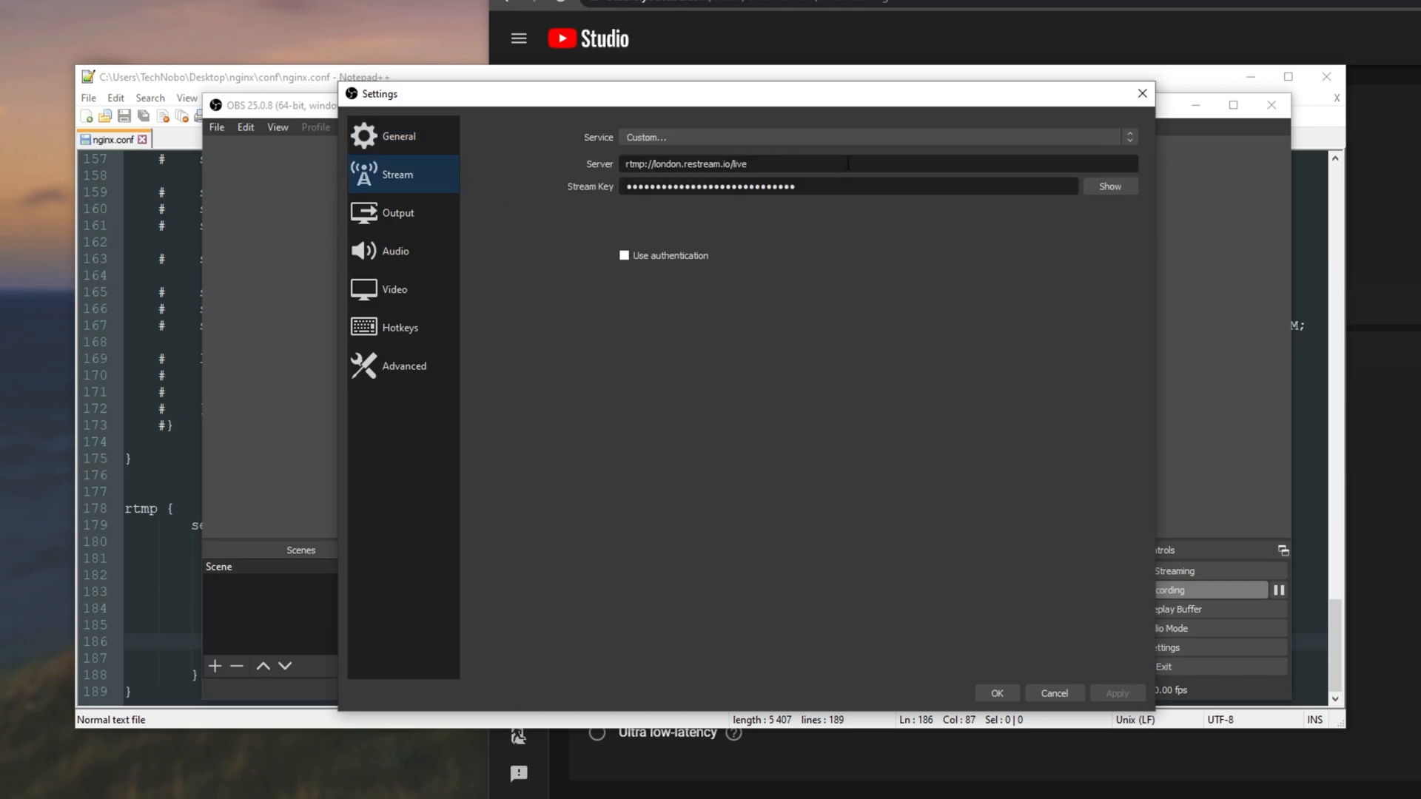
Set the server of the custom streaming service to rtmp://127.0.0.1/live
left_click_drag(849, 163, 530, 242)
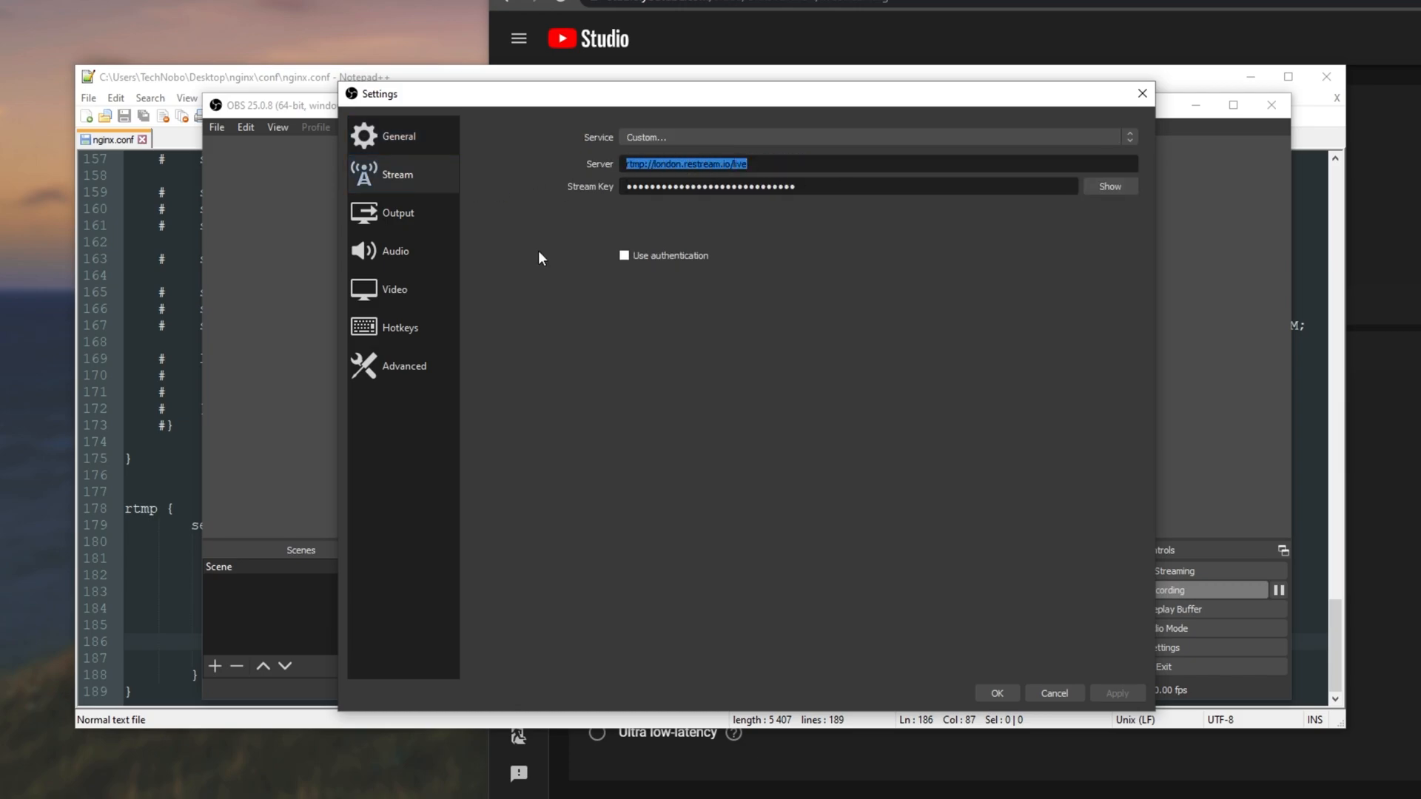
left_click(627, 164)
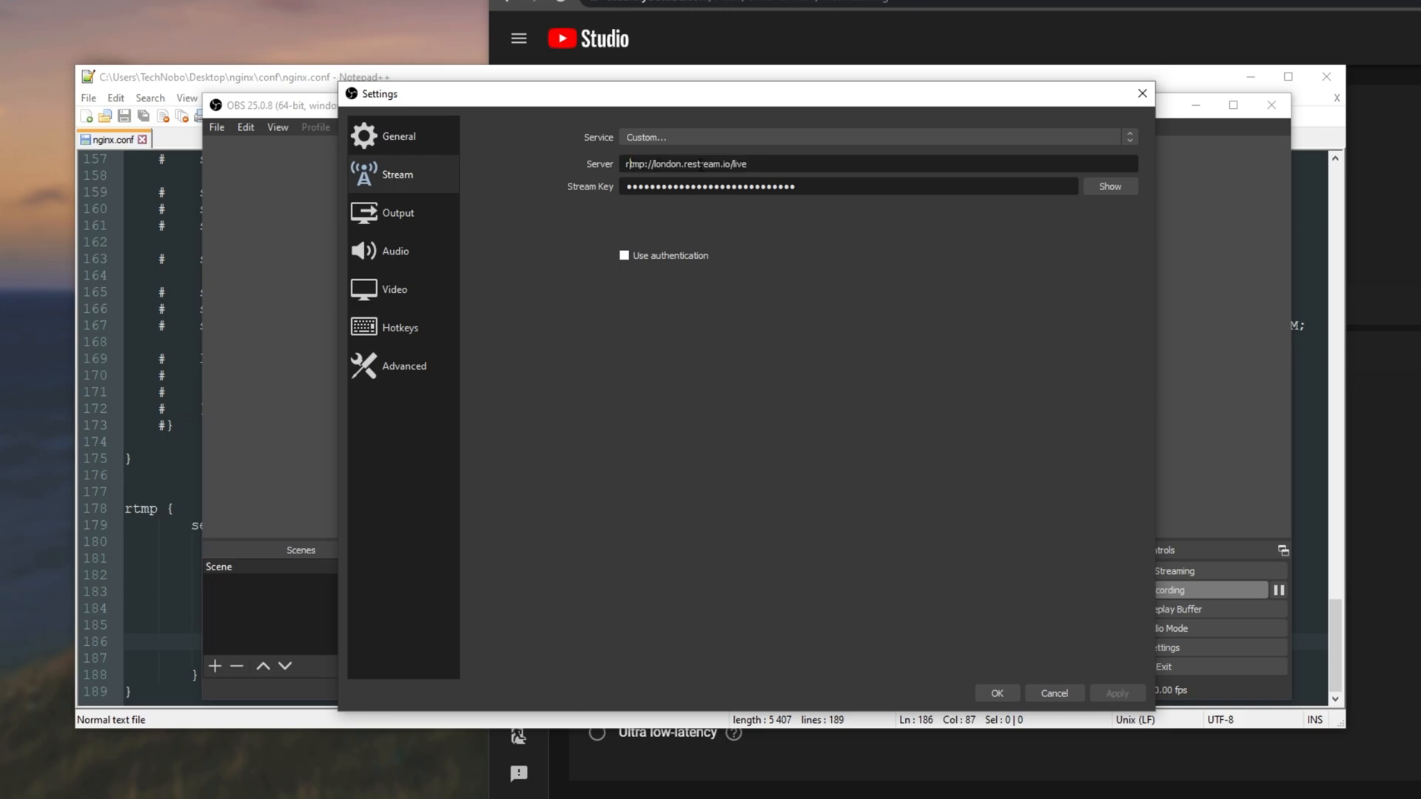
left_click_drag(681, 164, 740, 178)
left_click(655, 137)
left_click(664, 150)
left_click_drag(798, 165, 582, 172)
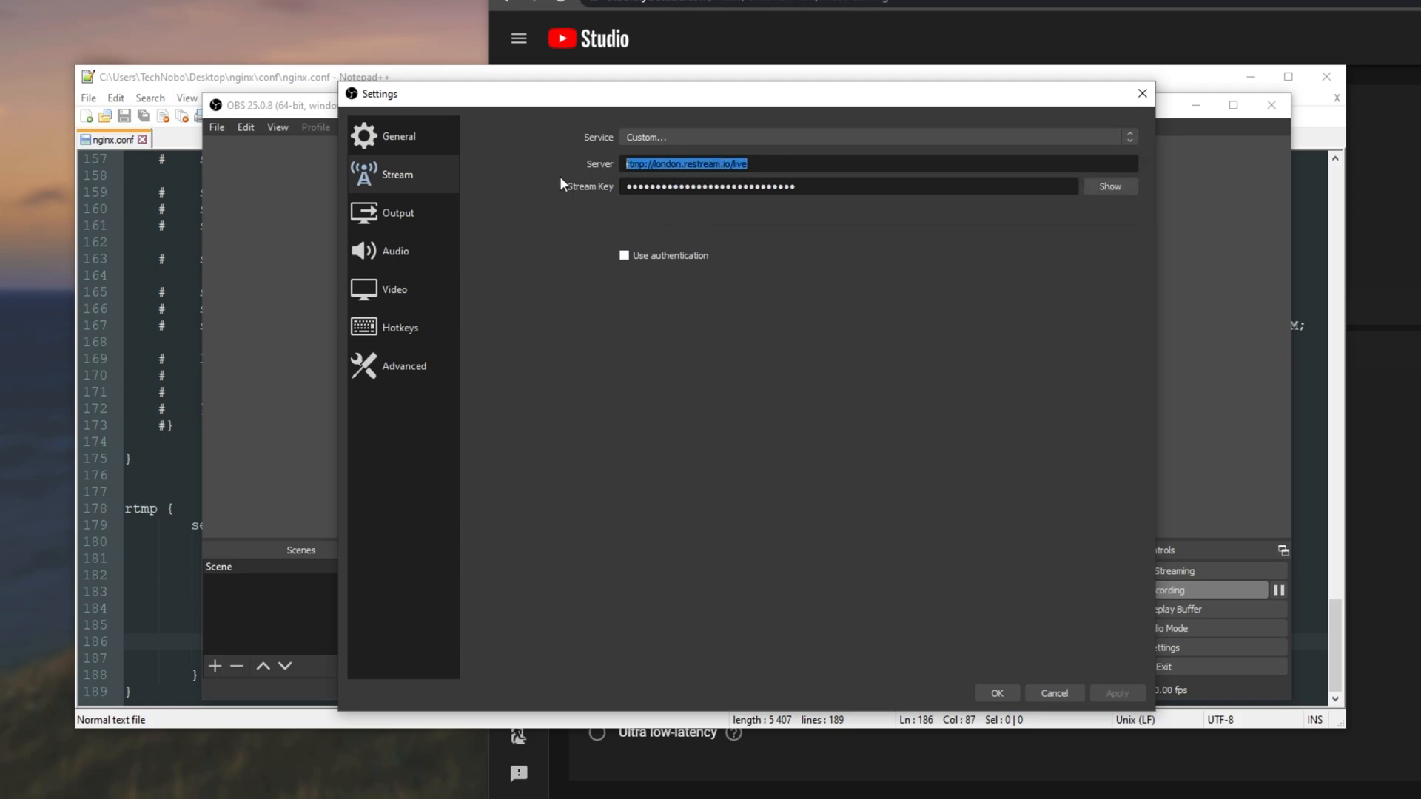
type("rtmp://")
type("127.0.0.1/live")
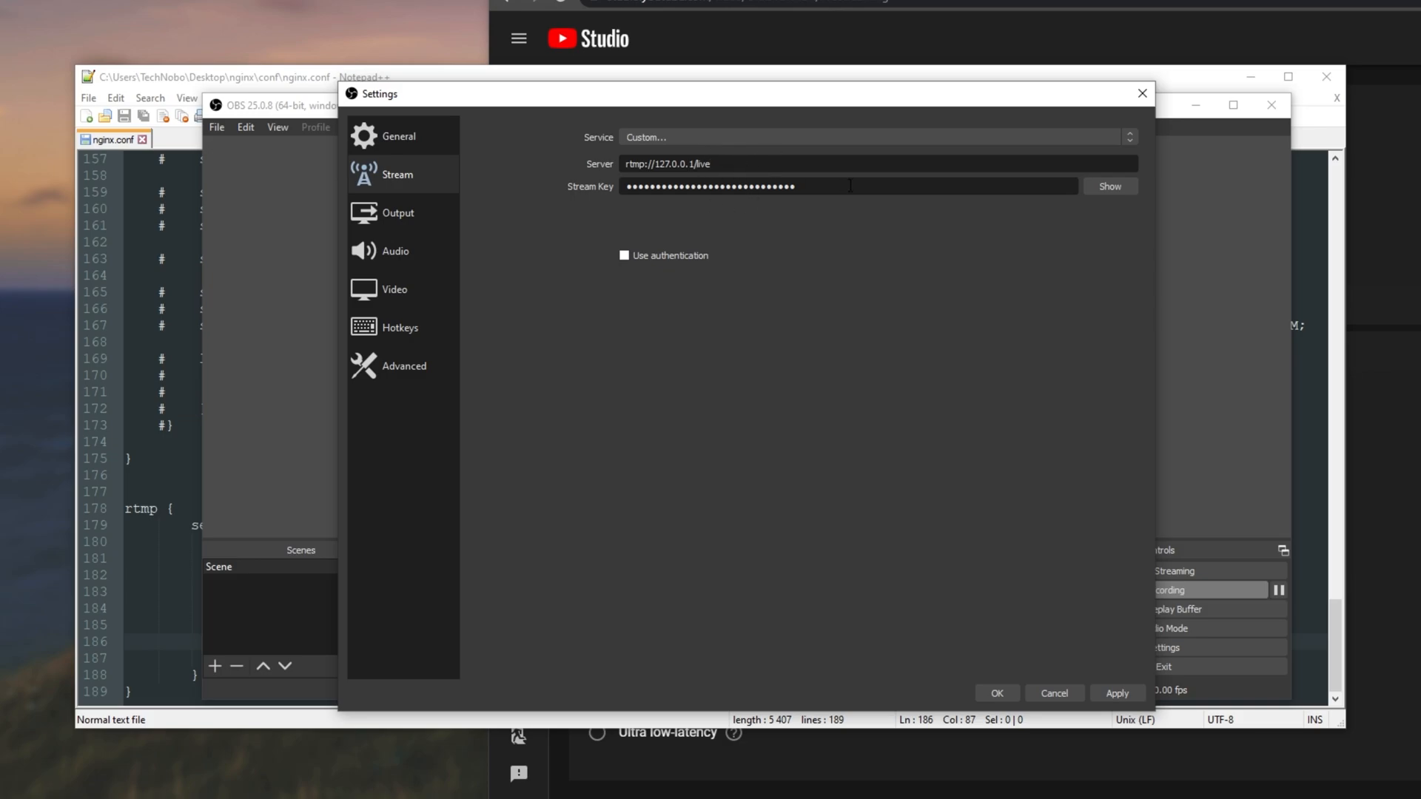
Replace the stream key with a short three-character key, apply the stream settings and close the settings window
left_click_drag(849, 186, 622, 187)
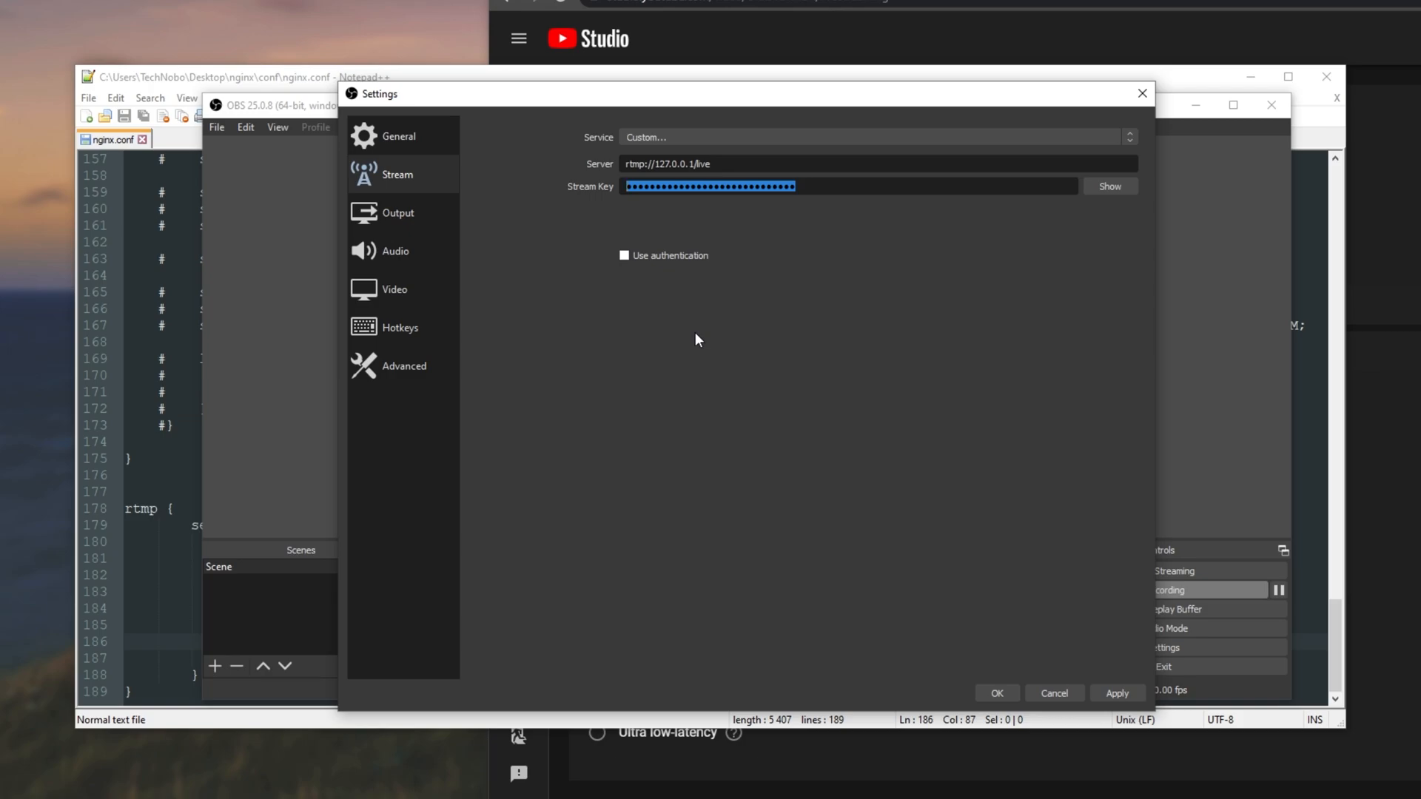
type("•••")
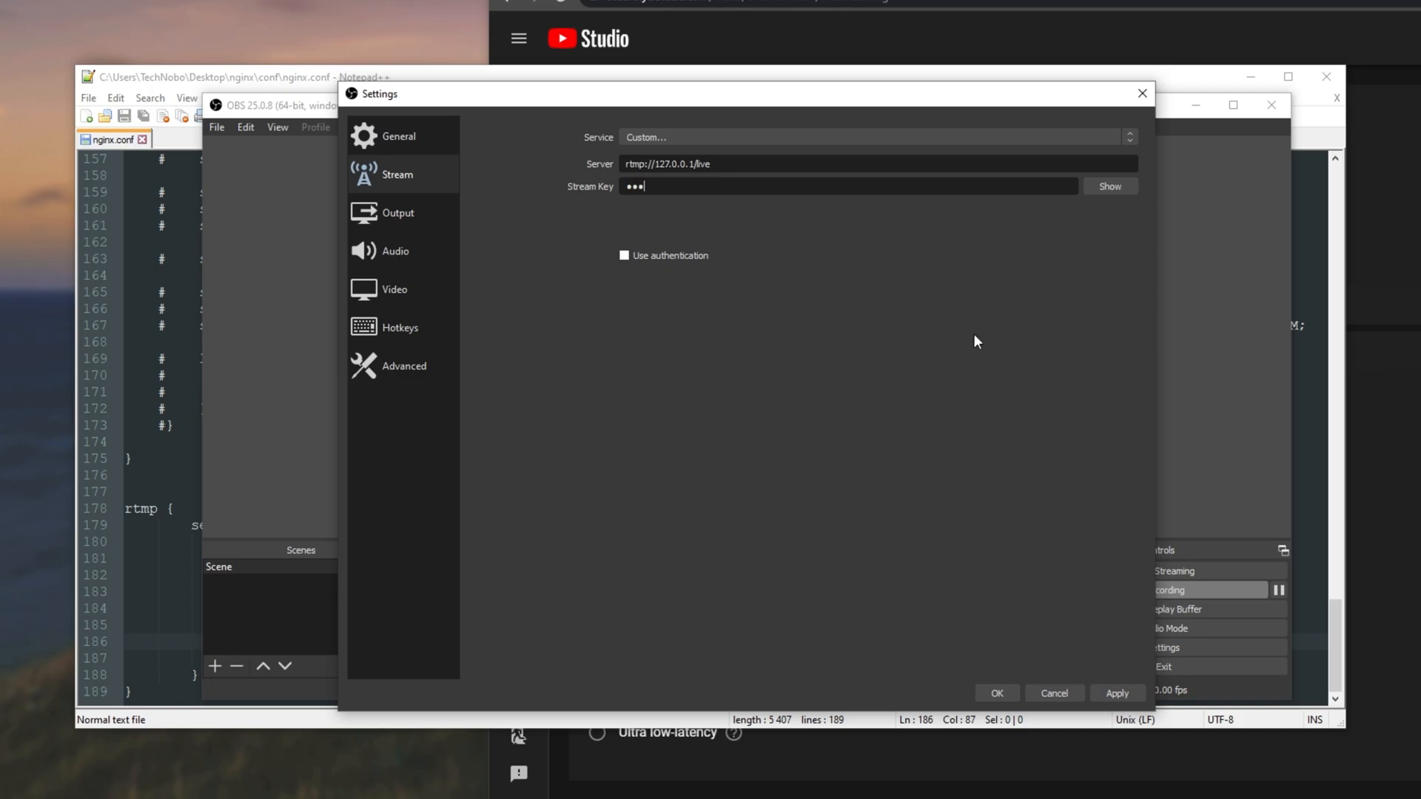
left_click_drag(617, 168, 752, 170)
left_click(1116, 694)
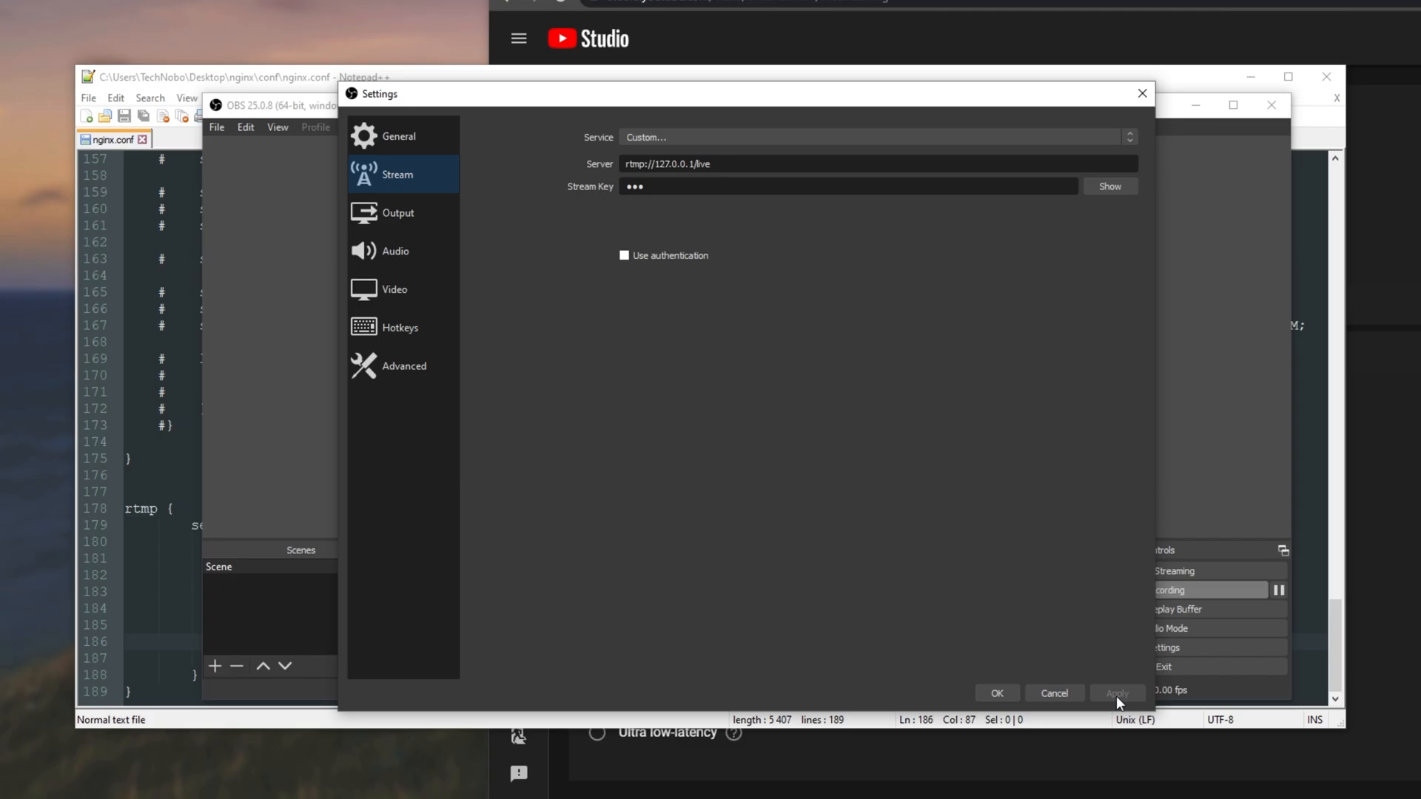
left_click(1001, 691)
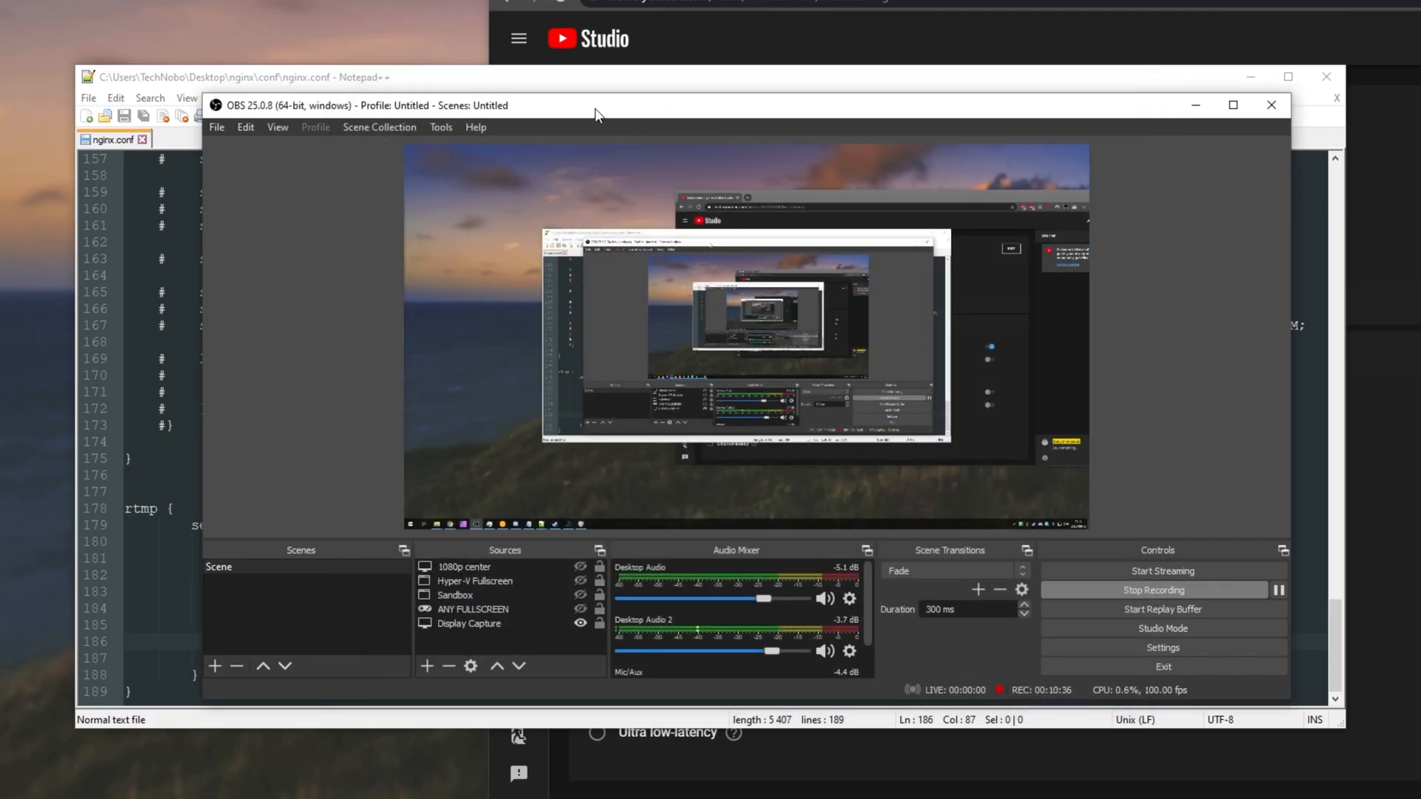
Switch to Notepad++ and review the YouTube push line in the rtmp block of nginx.conf
left_click(579, 80)
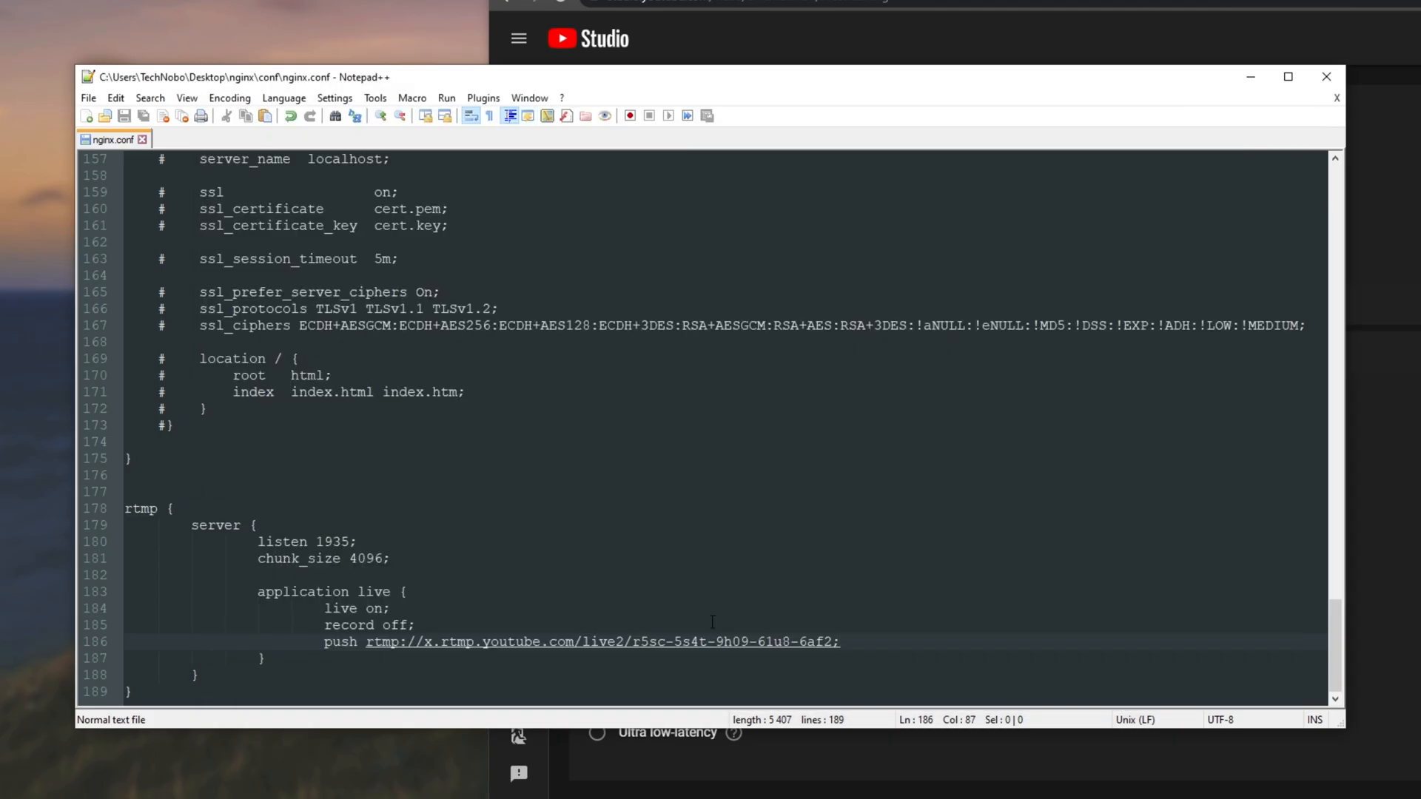
left_click(348, 641)
left_click(907, 644)
Switch to File Explorer, go up to the nginx folder and run nginx.exe
key("alt+Tab")
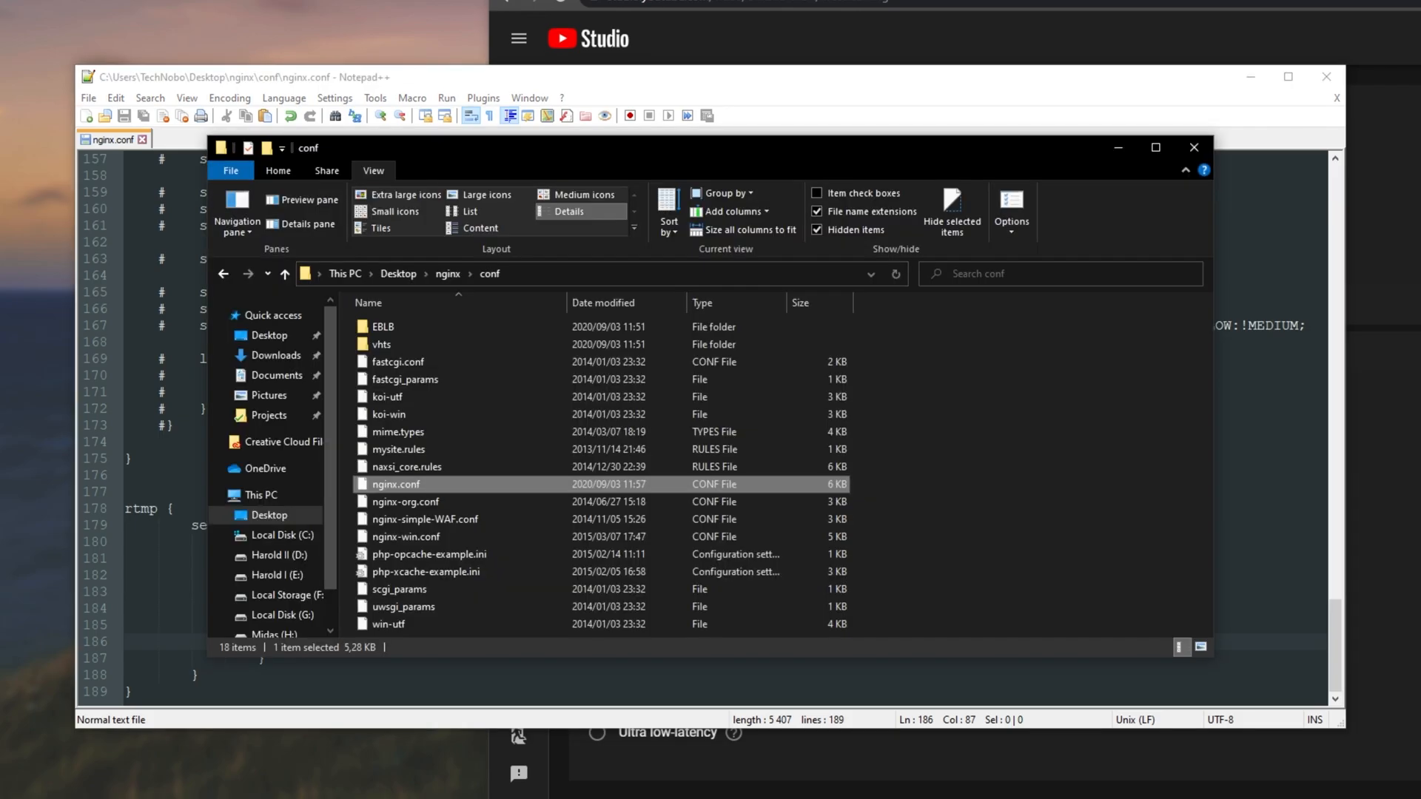
left_click(439, 273)
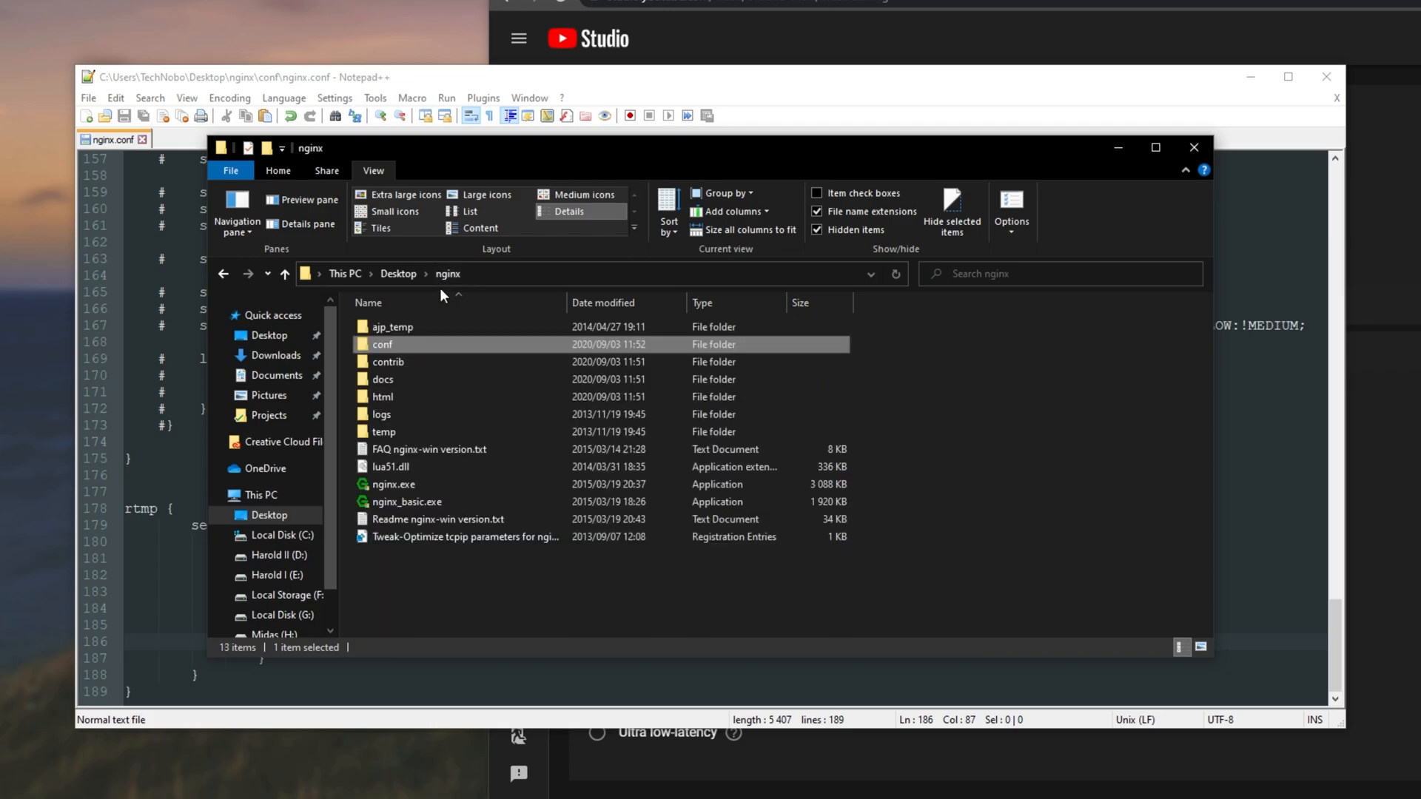
left_click(416, 486)
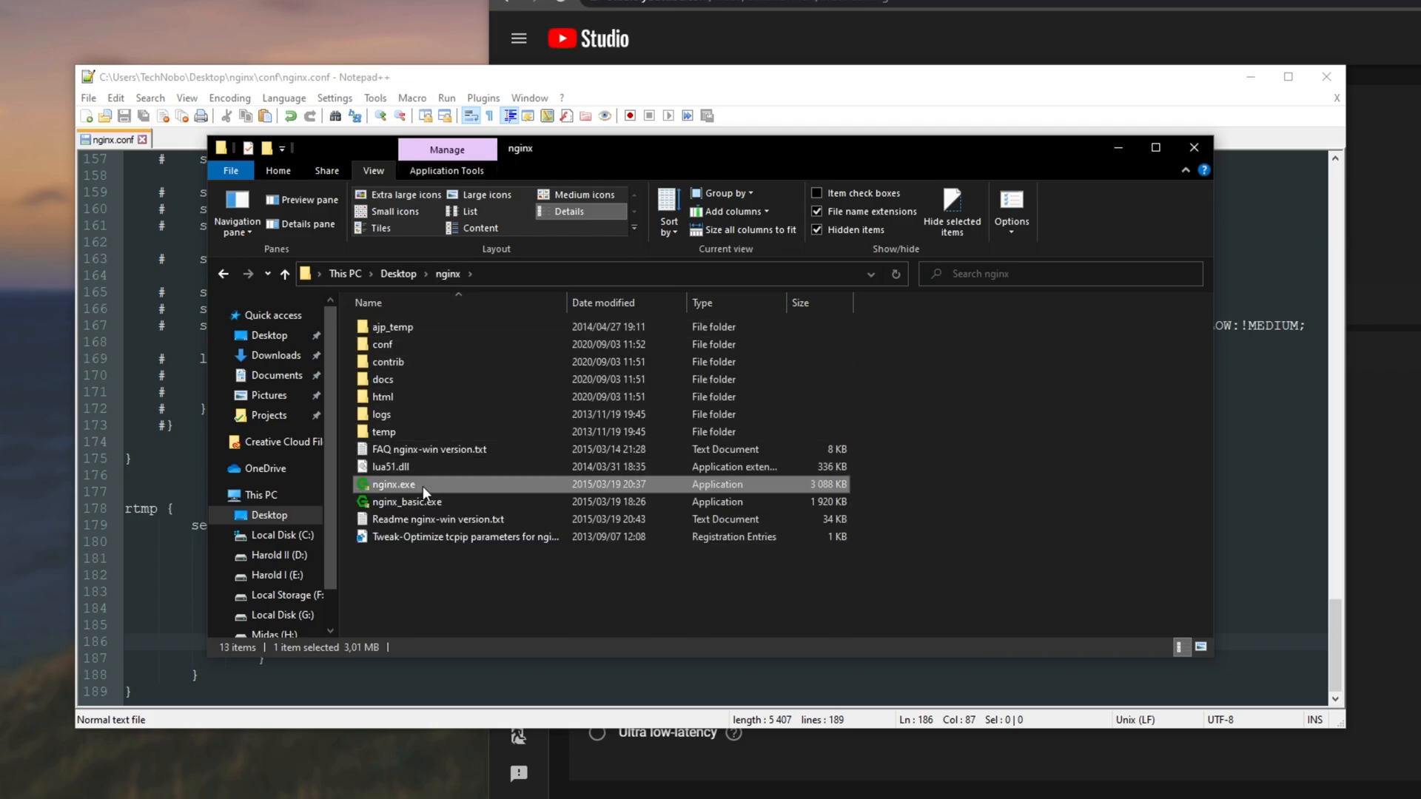
double_click(423, 486)
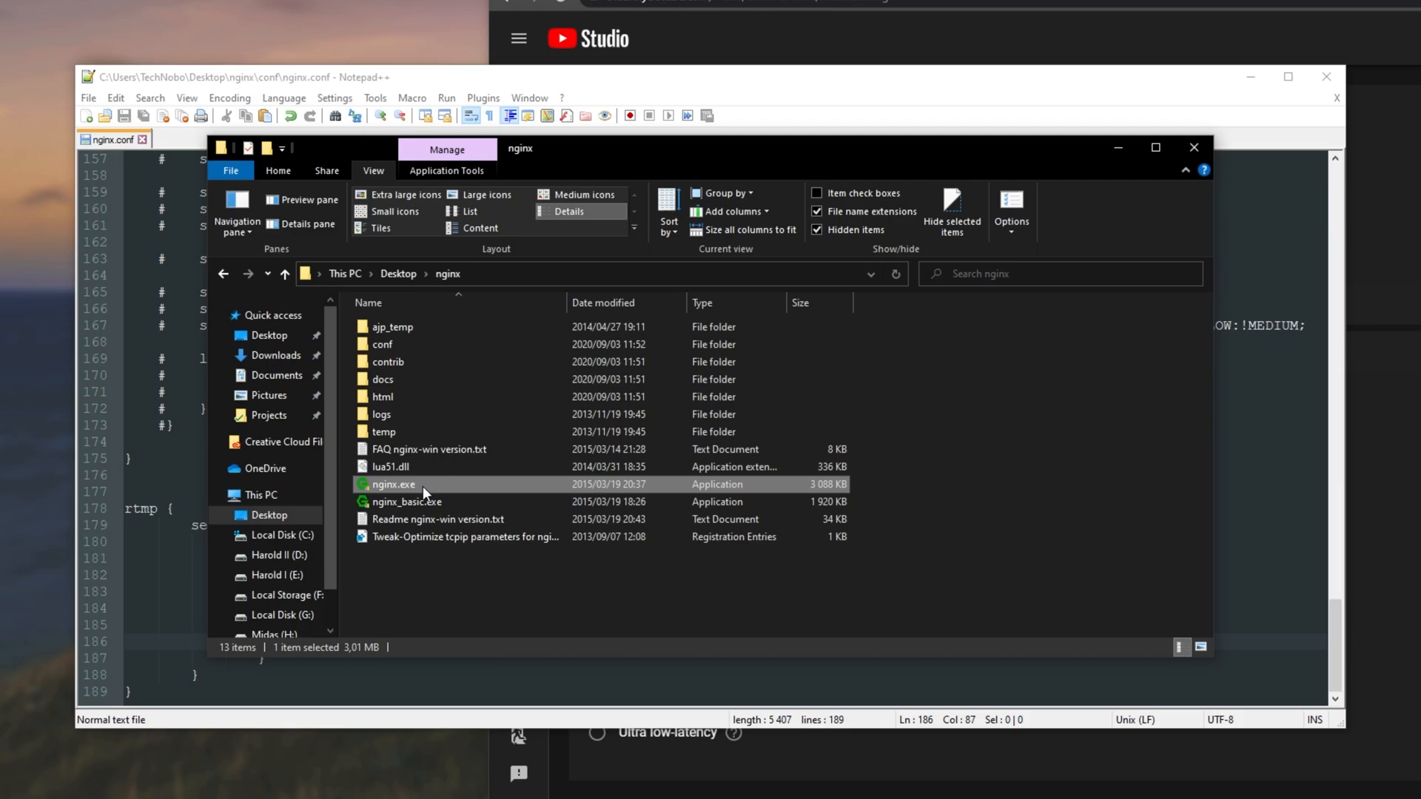